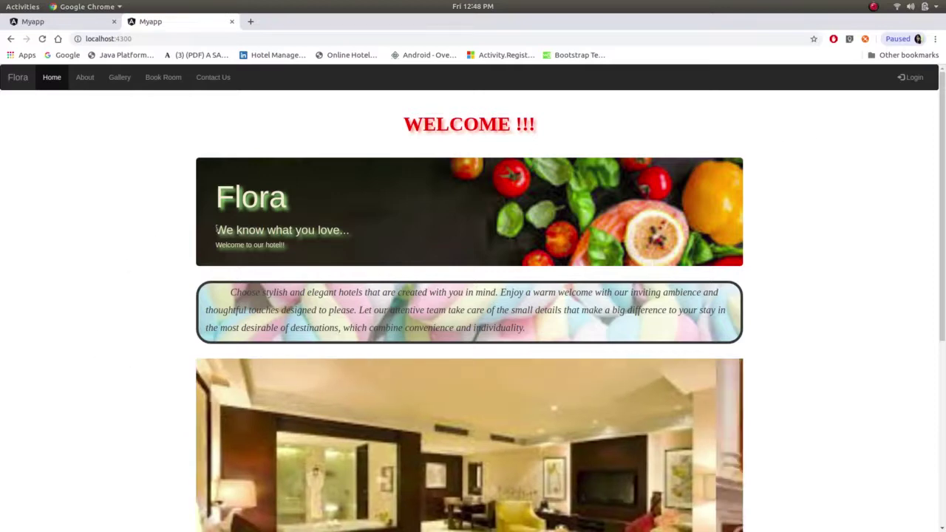
- Browse the home page, then open the About page and read through its amenity sections
scroll(210, 220, down, 5)
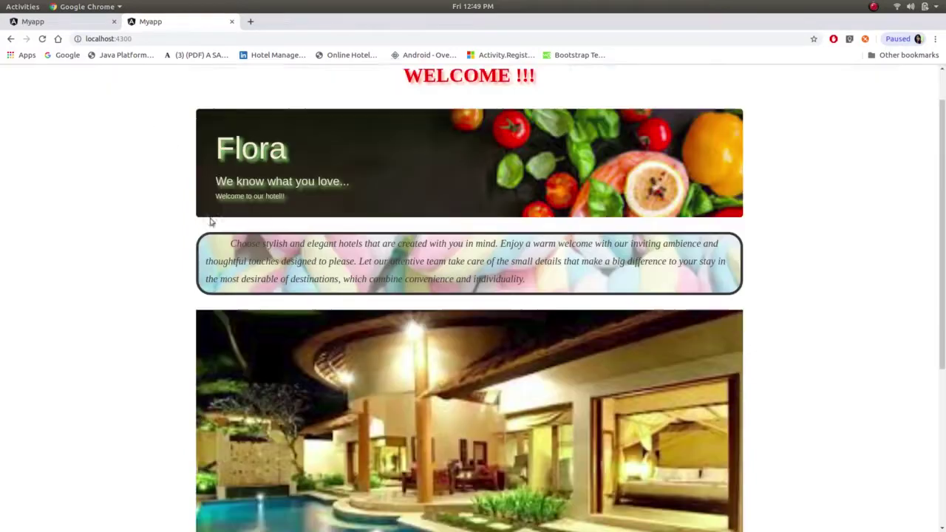
scroll(210, 220, up, 5)
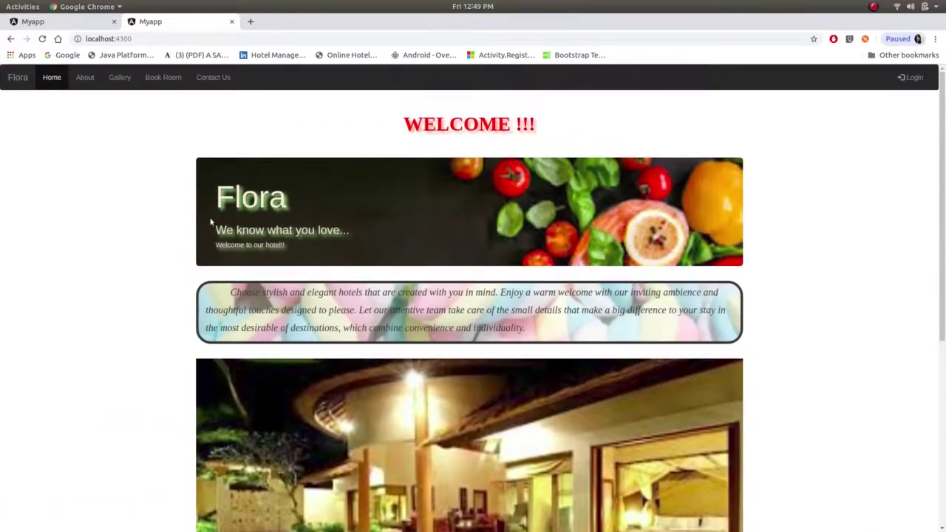
scroll(210, 220, down, 3)
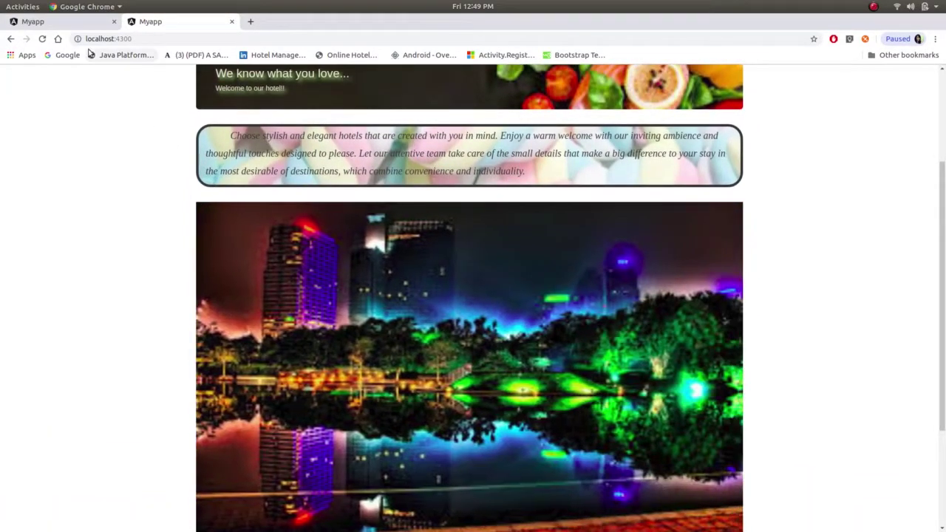
scroll(157, 141, up, 3)
click(84, 77)
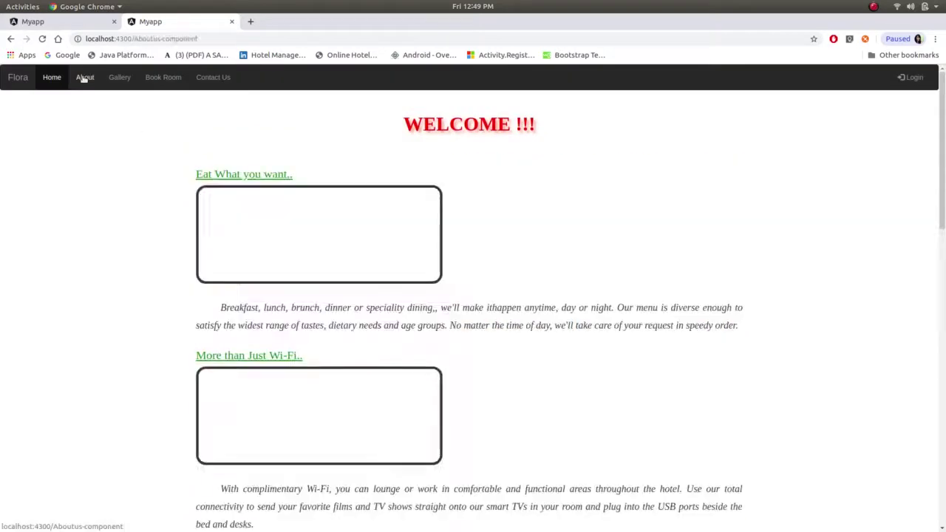
scroll(312, 273, down, 10)
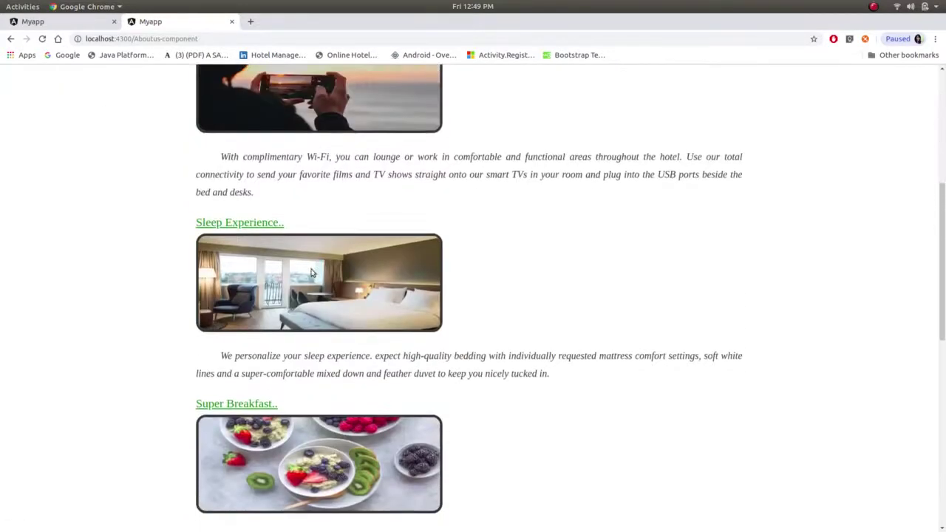
scroll(311, 273, down, 5)
scroll(311, 273, up, 8)
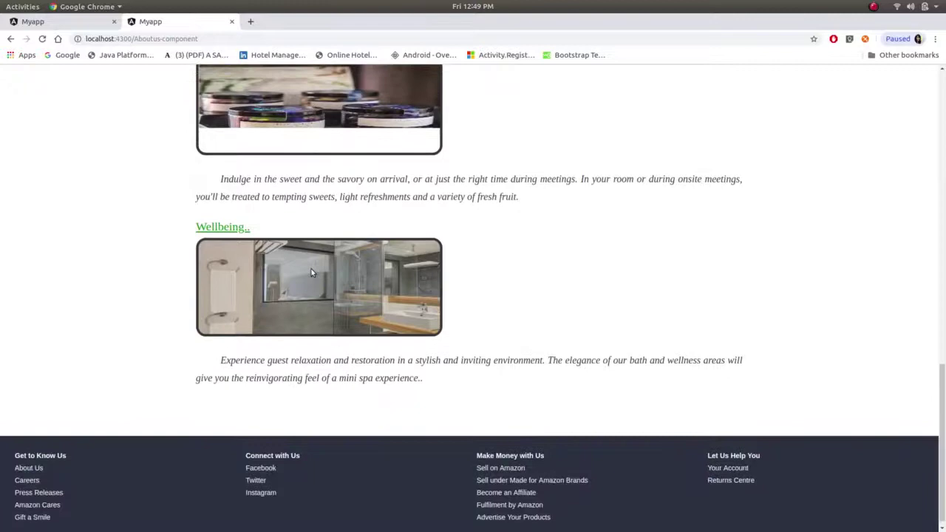
scroll(311, 273, up, 6)
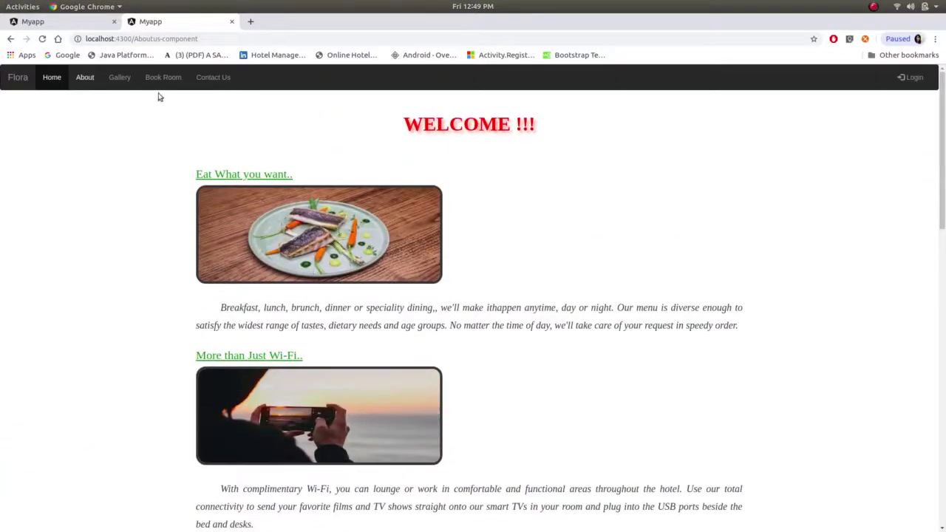
- Open the Gallery and look through the hotel, lobby and room photos
click(118, 77)
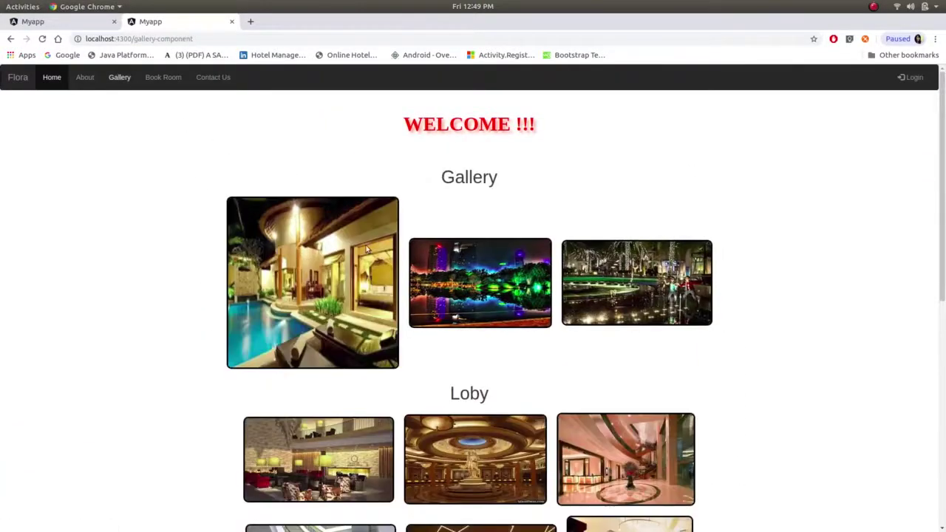
scroll(563, 305, down, 5)
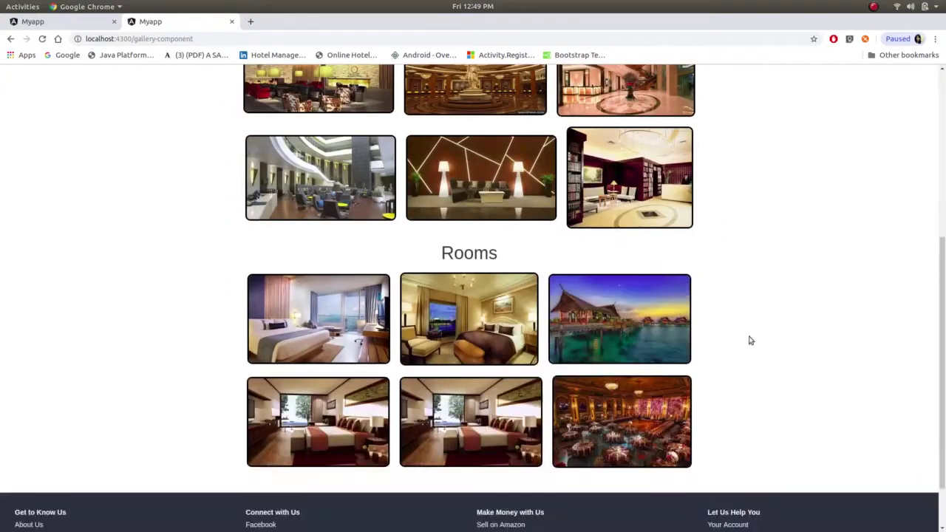
scroll(747, 338, down, 2)
scroll(750, 340, up, 4)
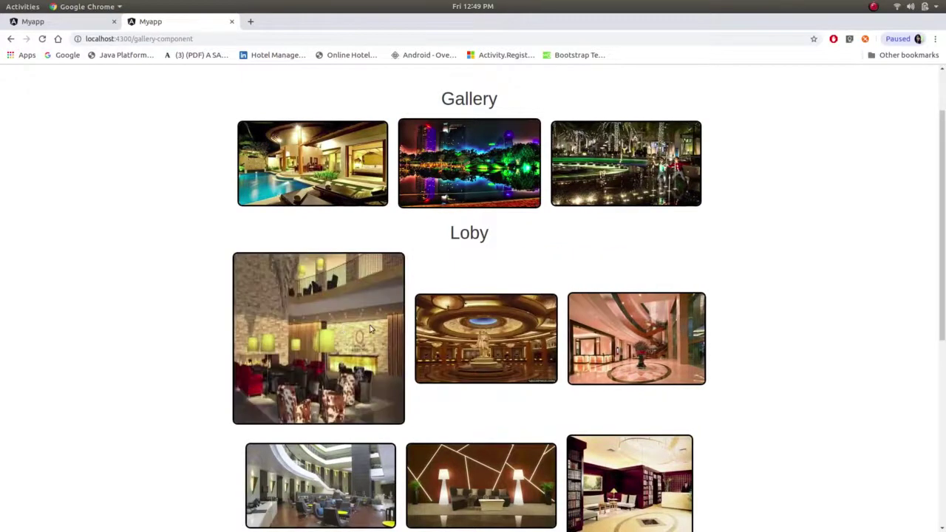
scroll(178, 212, up, 1)
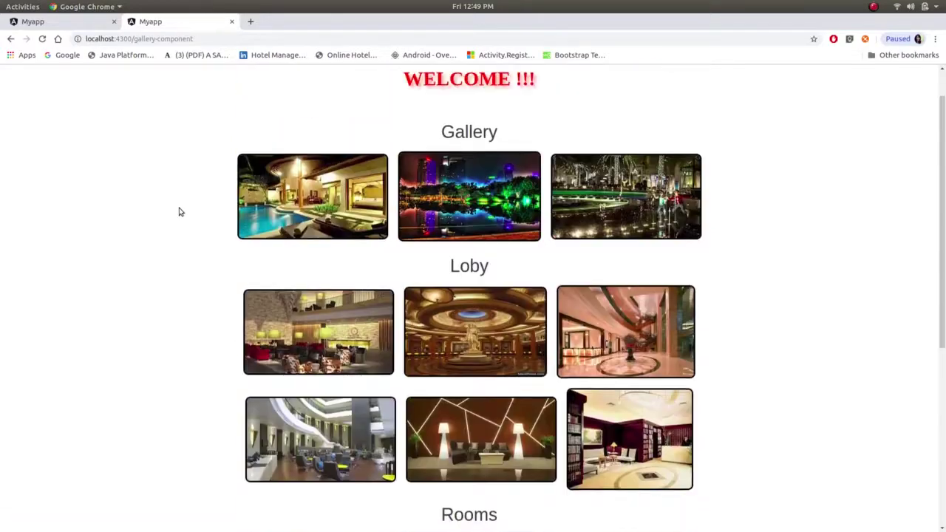
scroll(178, 213, up, 1)
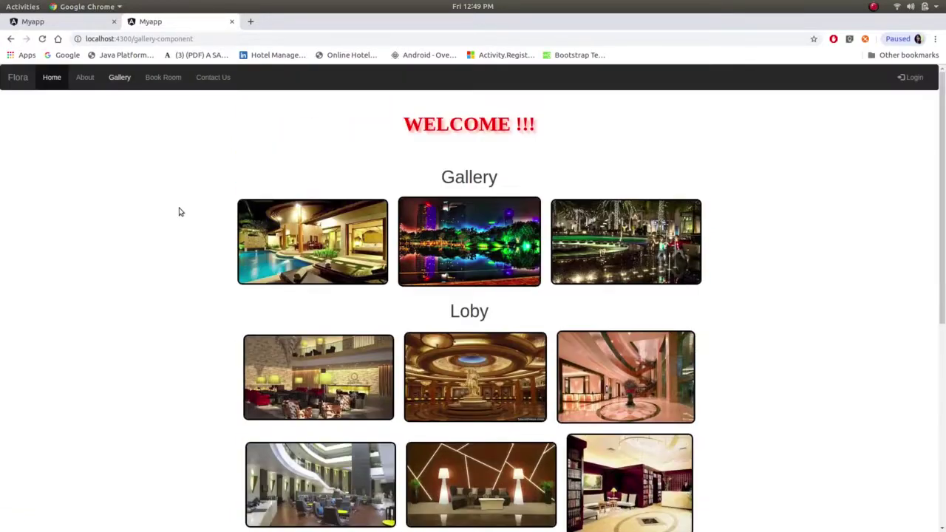
- Visit Contact Us and the Gallery, then try Book Room and land on the Login page
click(208, 79)
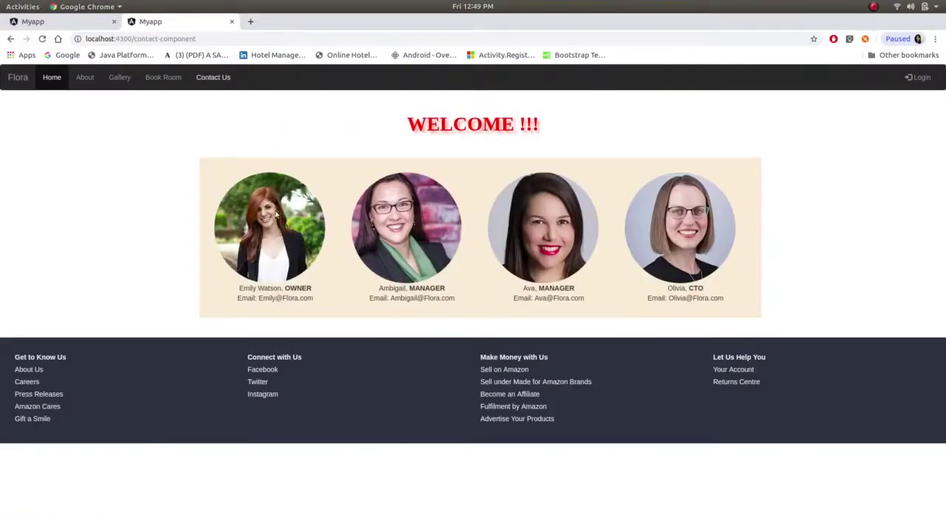
click(121, 77)
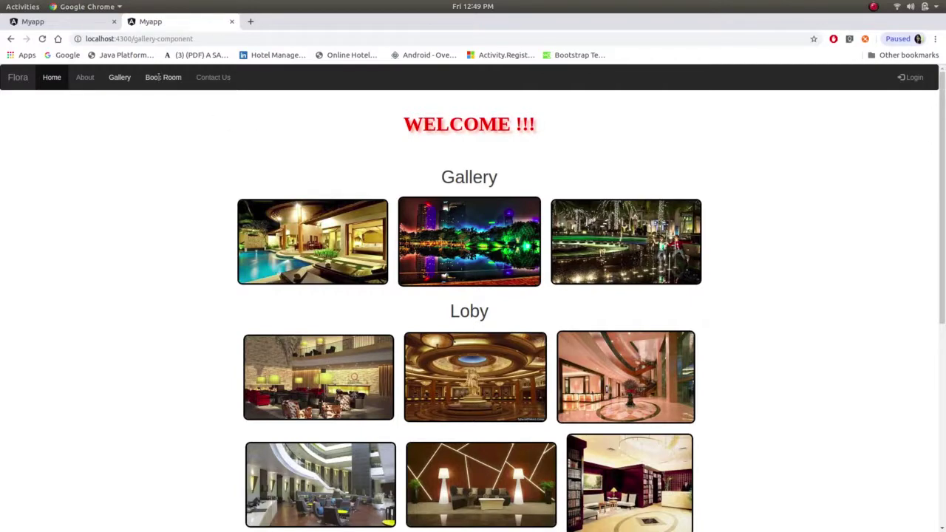
click(158, 77)
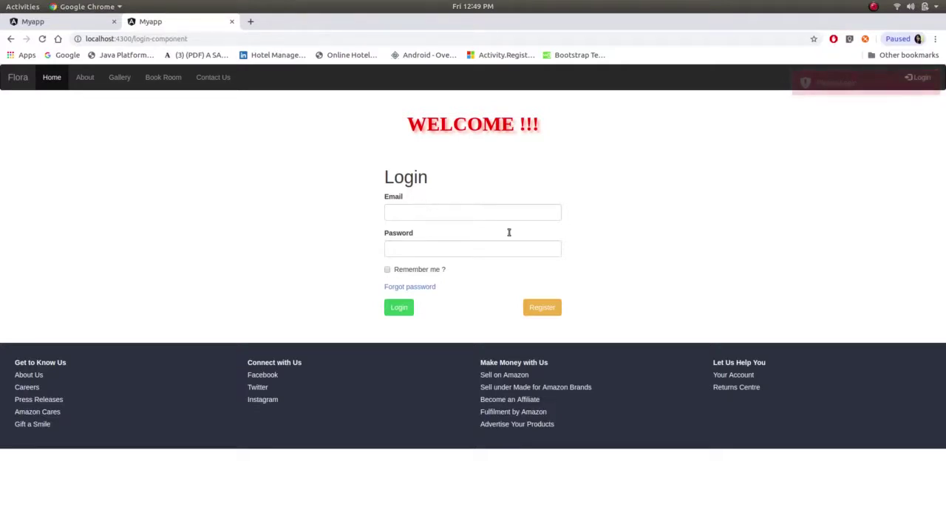
- Open the Register form and enter the new user's first name, last name and e-mail
click(532, 309)
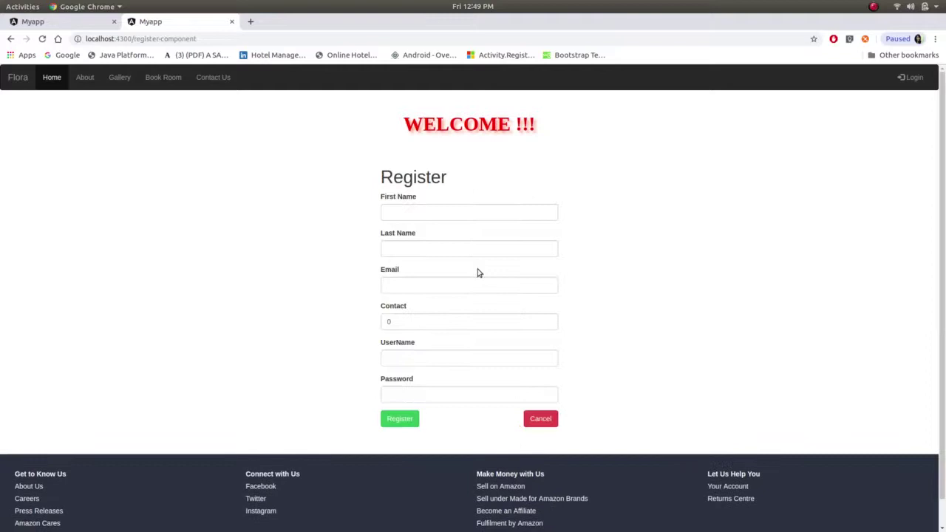
click(445, 208)
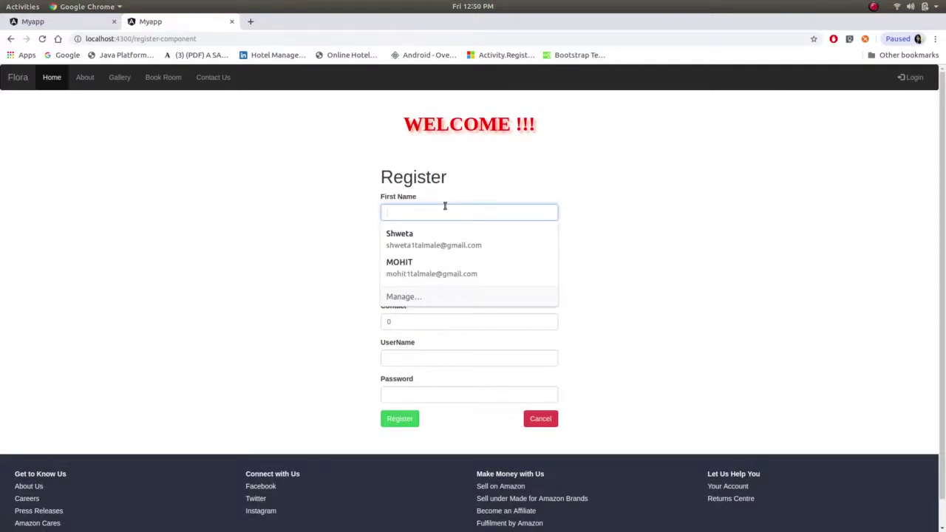
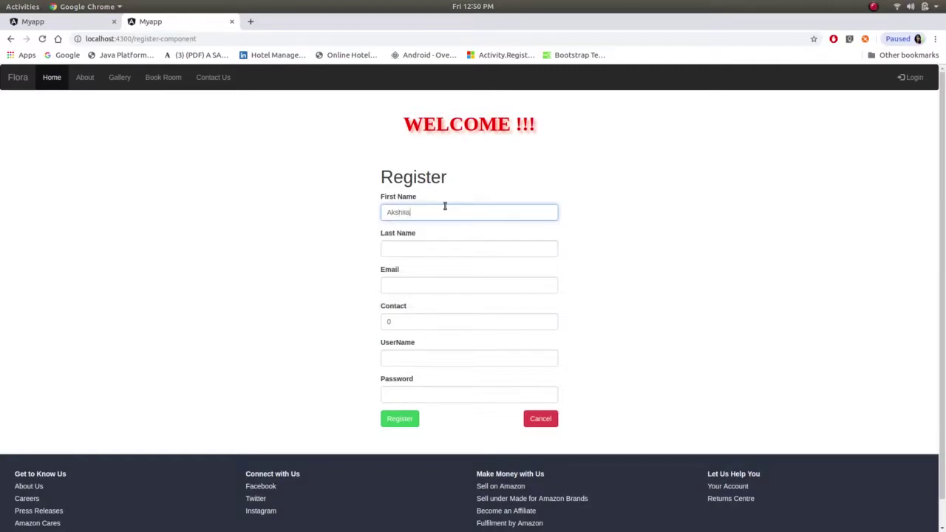
key(Tab)
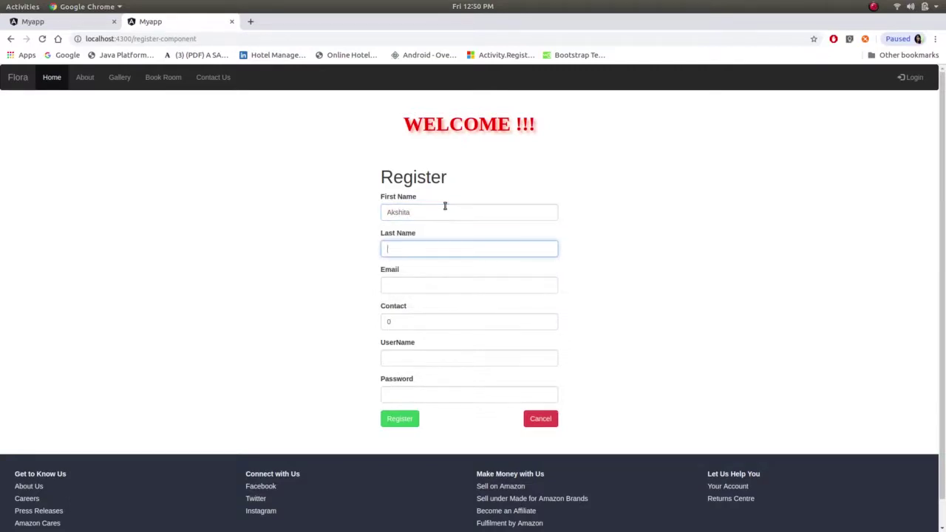
key(Tab)
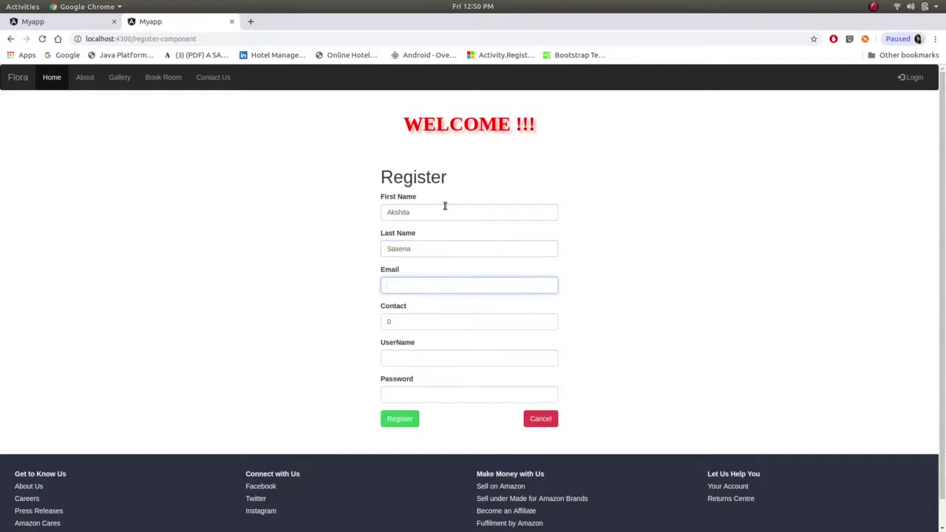
- Fill in the contact number, a username and a password for the new account
key(Tab)
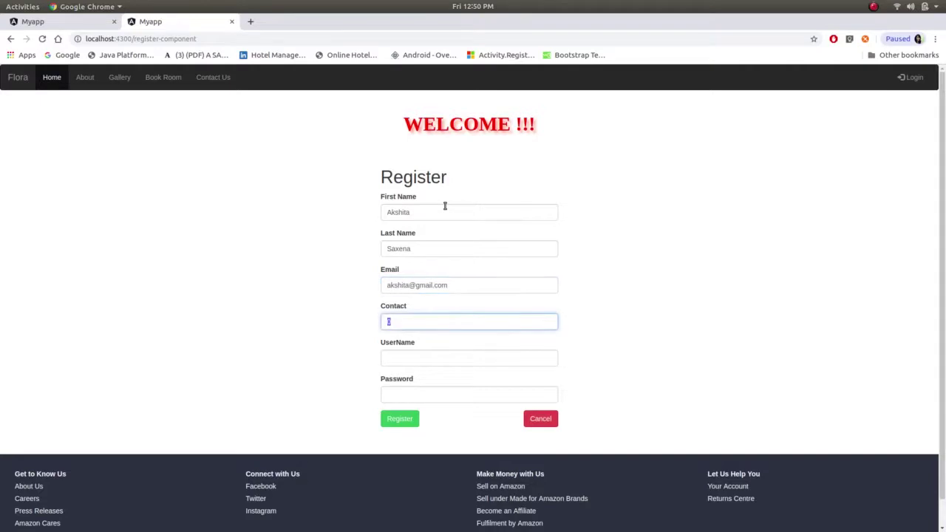
text(9889)
key(Tab)
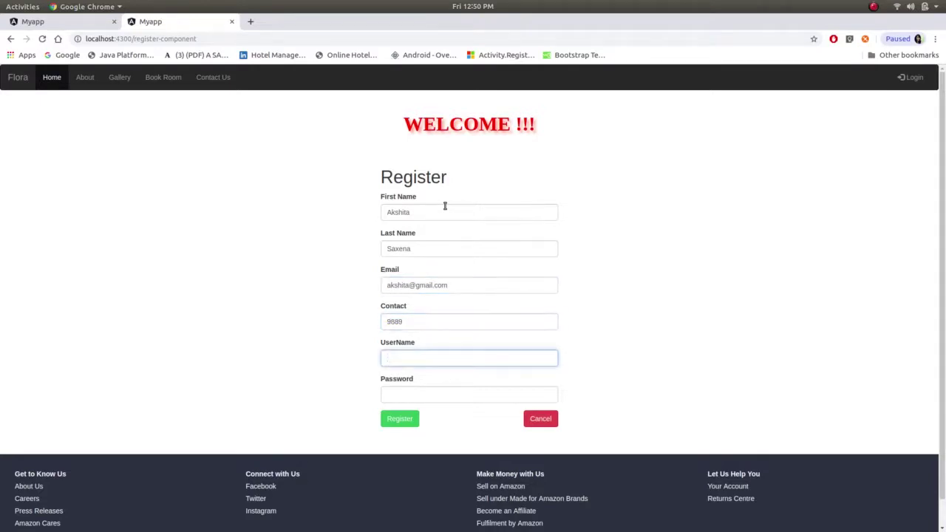
text(A)
key(BackSpace)
text(Ishaa)
key(Tab)
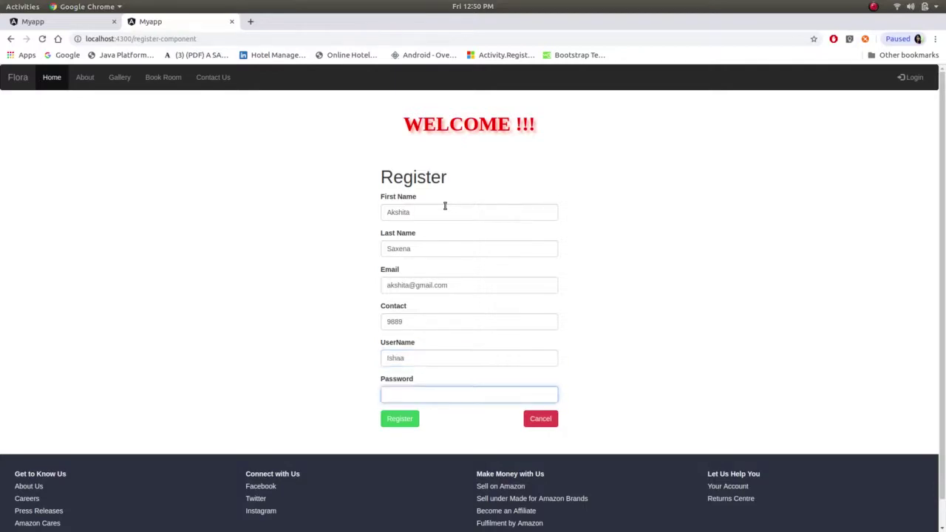
text(123)
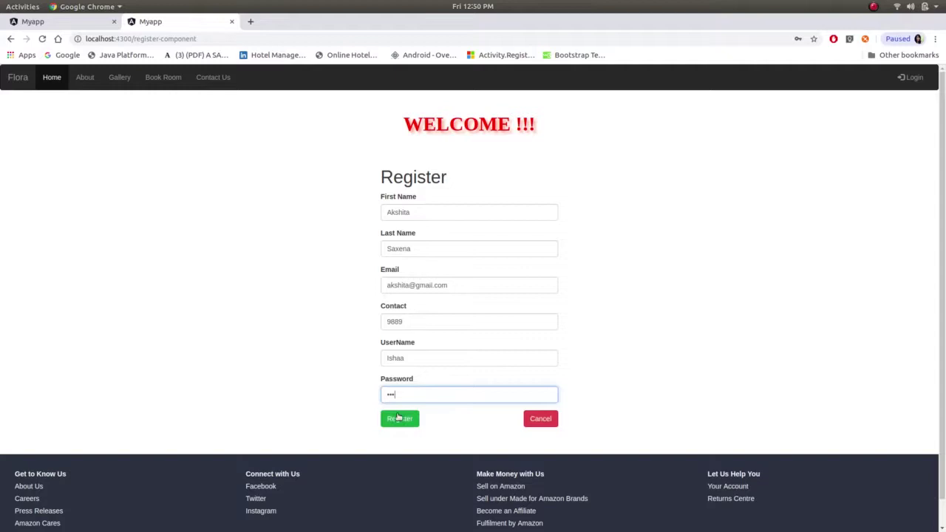
- Submit the registration, decline saving the password, and enter the new account's login e-mail
click(399, 419)
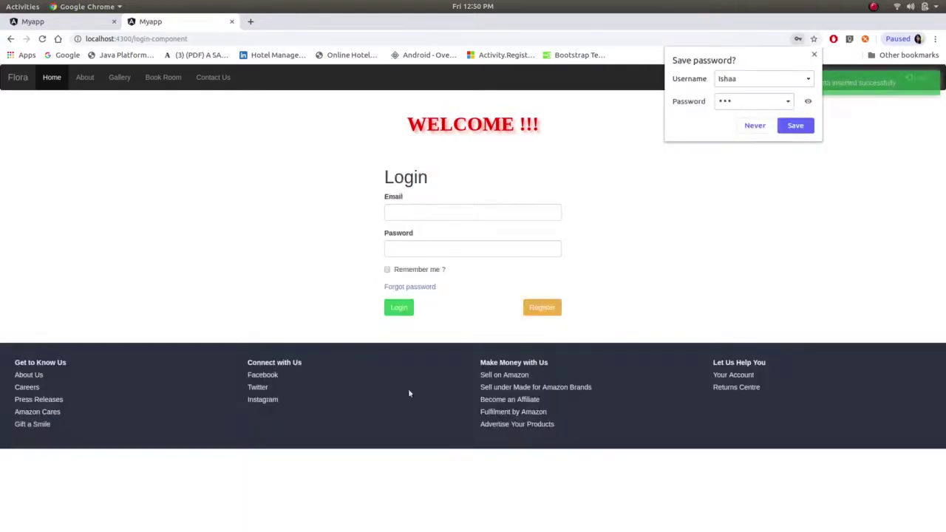
click(757, 125)
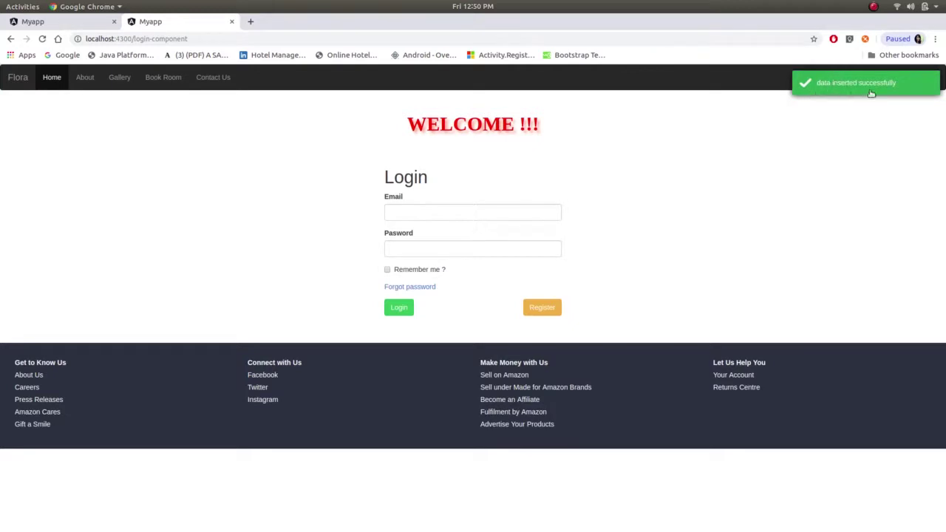
click(483, 215)
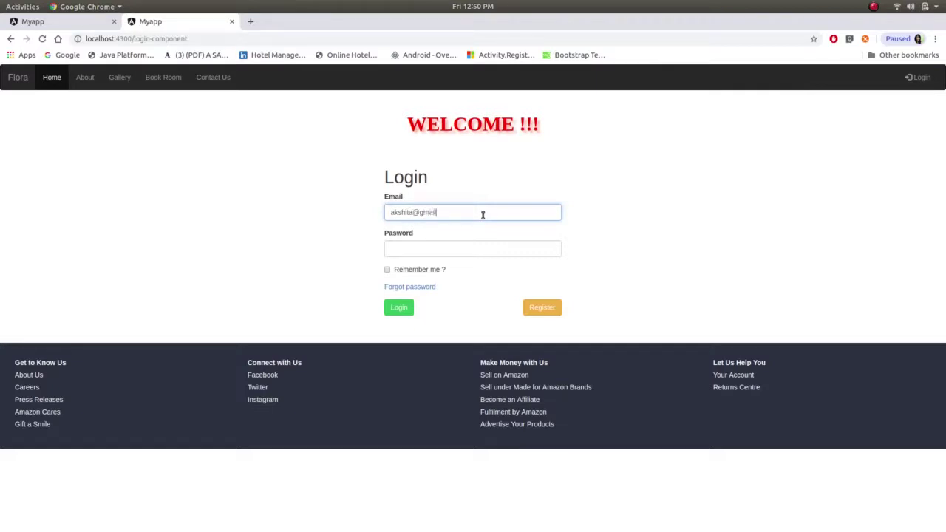
key(Tab)
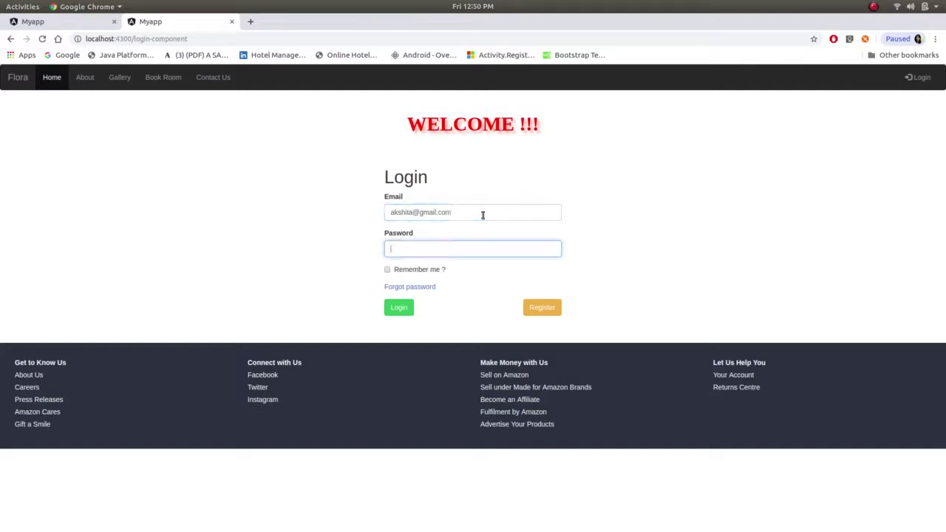
- Log in, reload the page, and choose a deluxe room with Double bedding
click(399, 308)
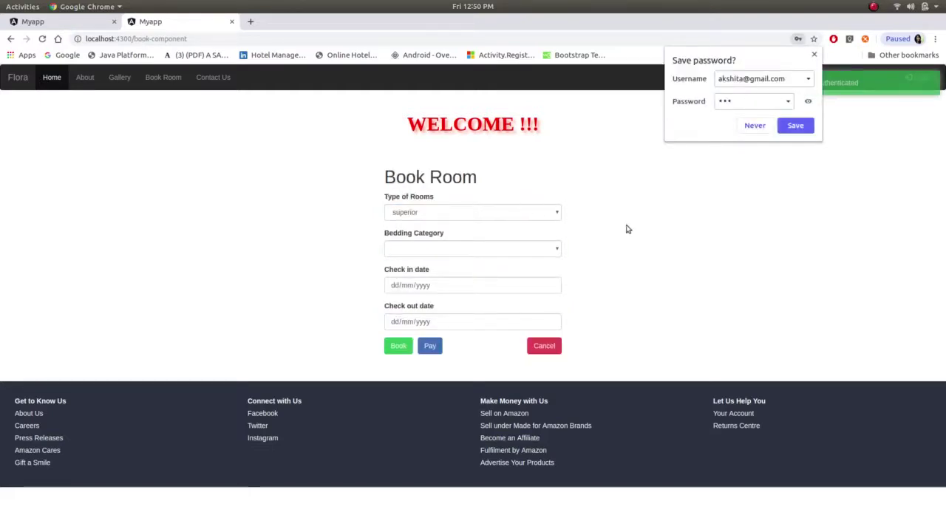
click(625, 228)
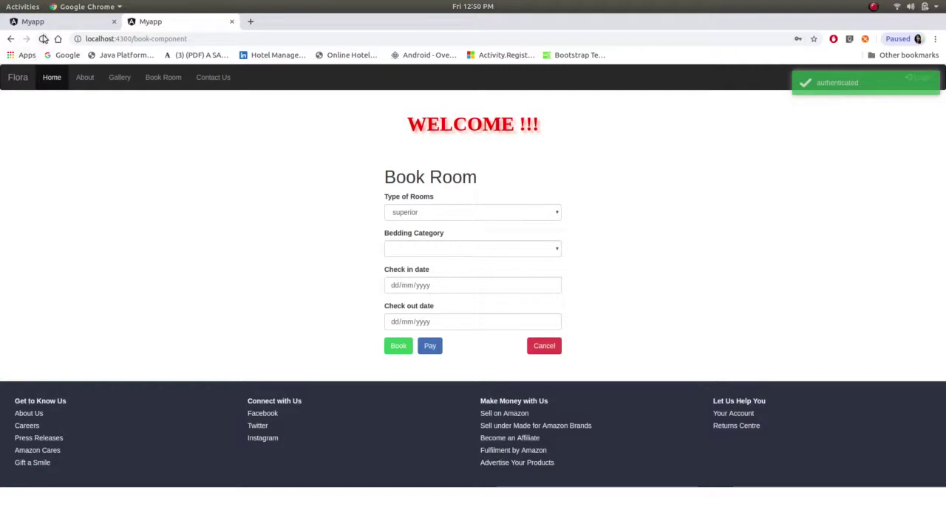
click(43, 38)
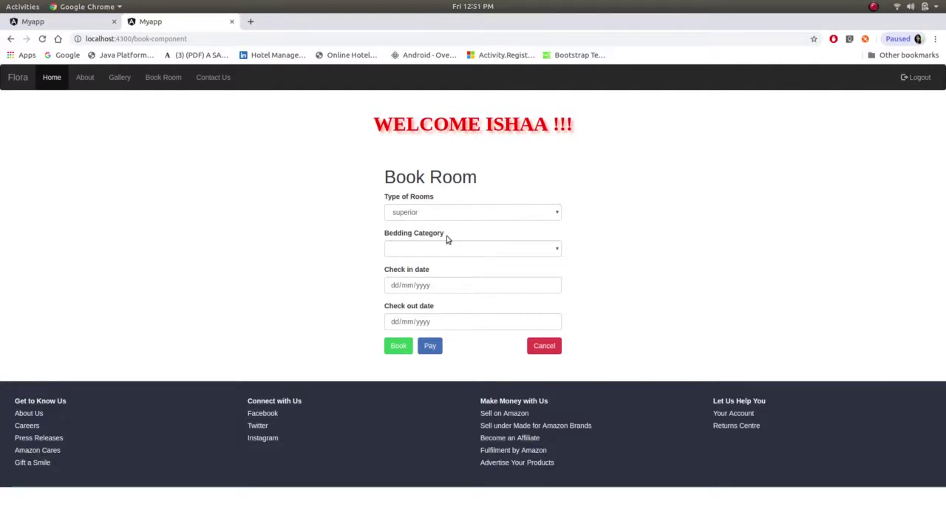
click(557, 214)
click(531, 243)
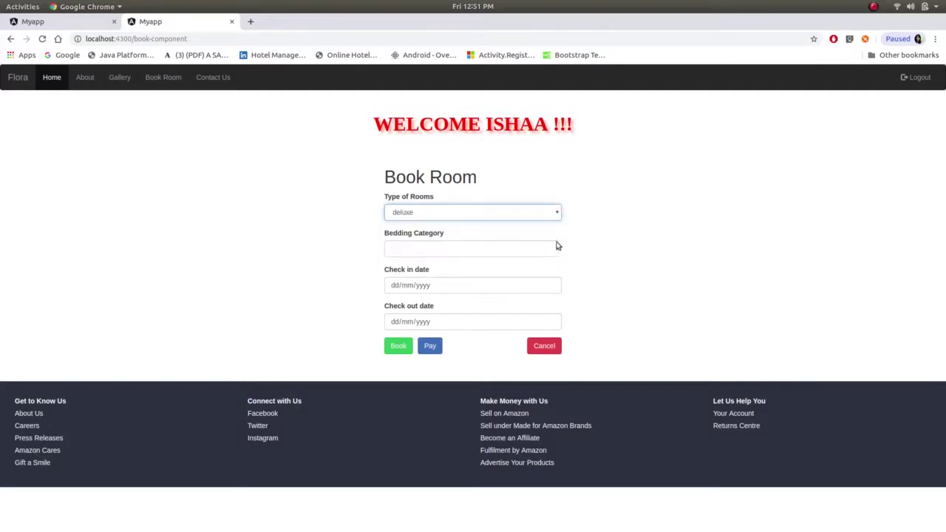
click(560, 247)
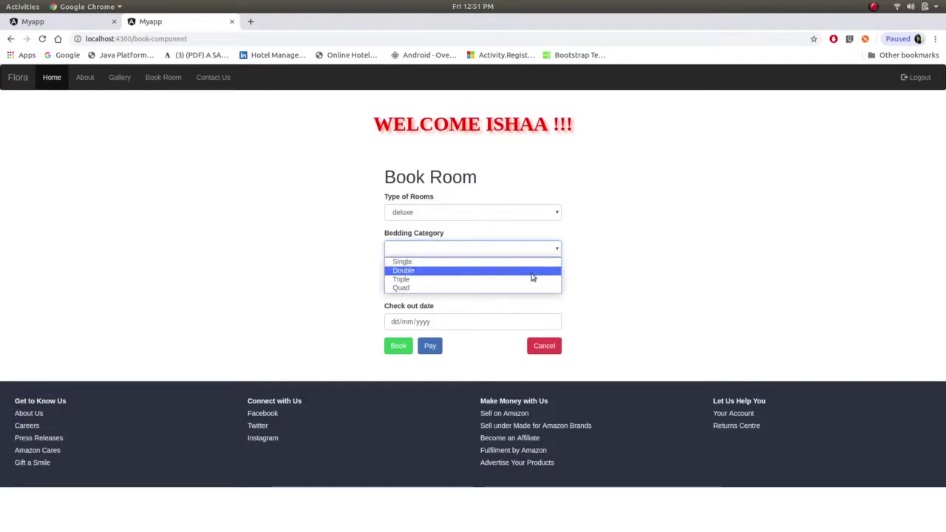
click(538, 272)
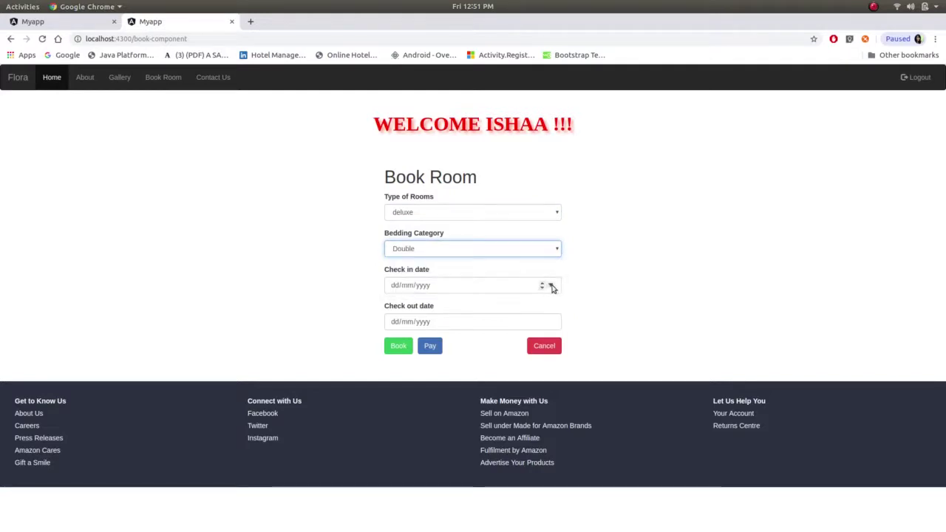
- Set check-in to 01/02/2020 and check-out to 05/02/2020
click(550, 285)
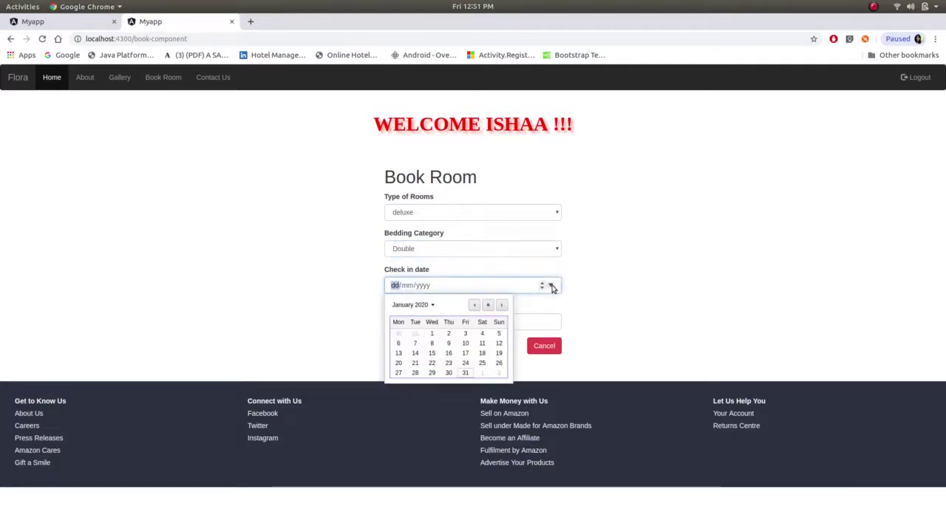
click(482, 373)
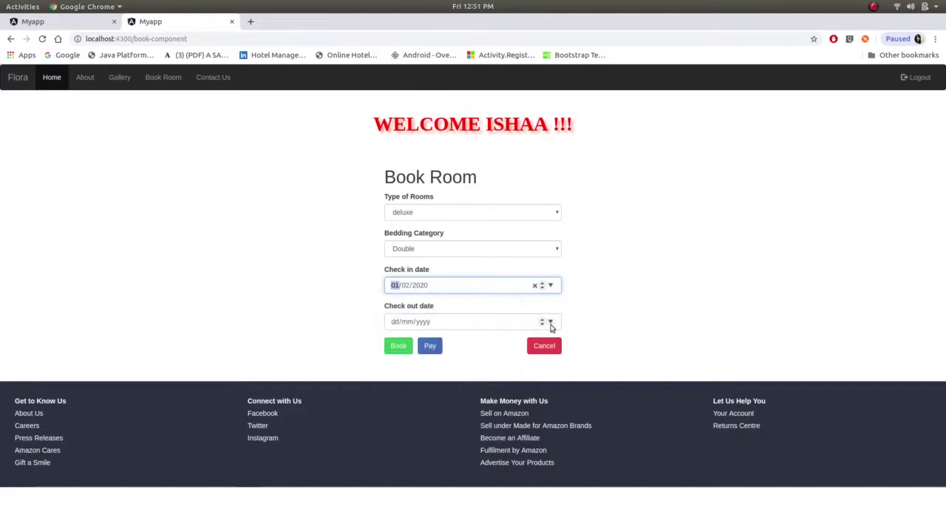
click(551, 322)
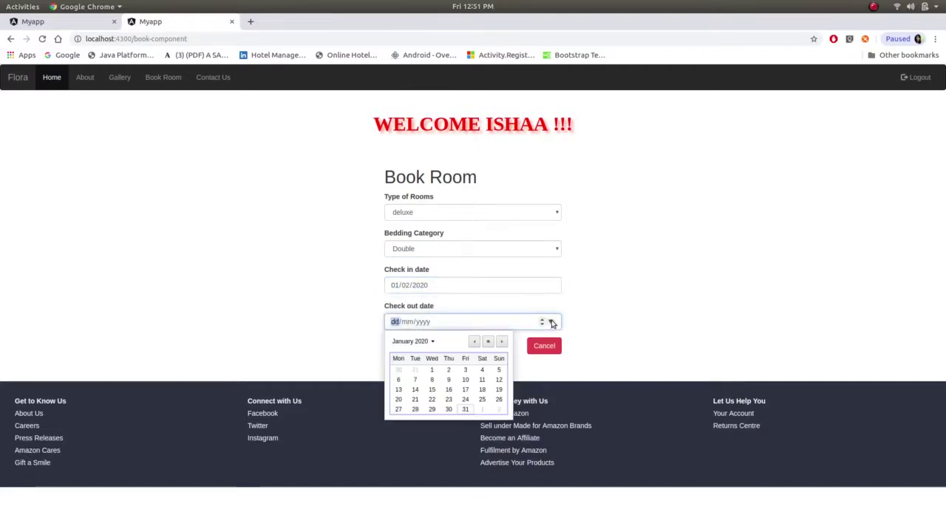
click(434, 342)
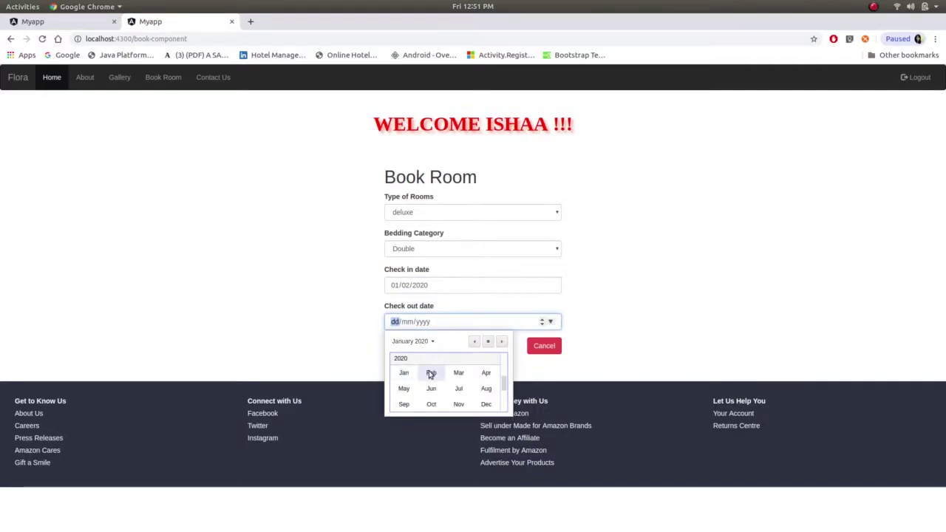
click(431, 374)
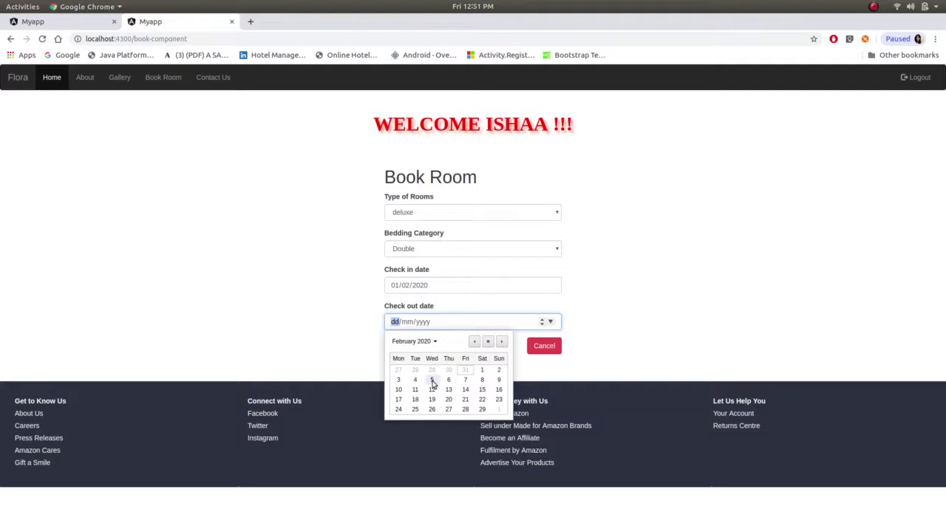
click(432, 380)
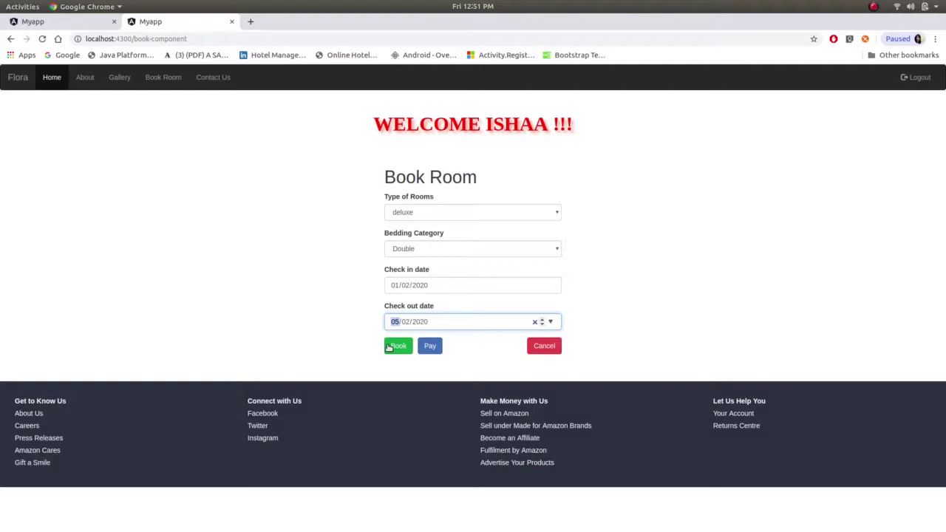
- Book the room, then fill the payment e-mail, booking id 65, online billing mode and amount
click(389, 348)
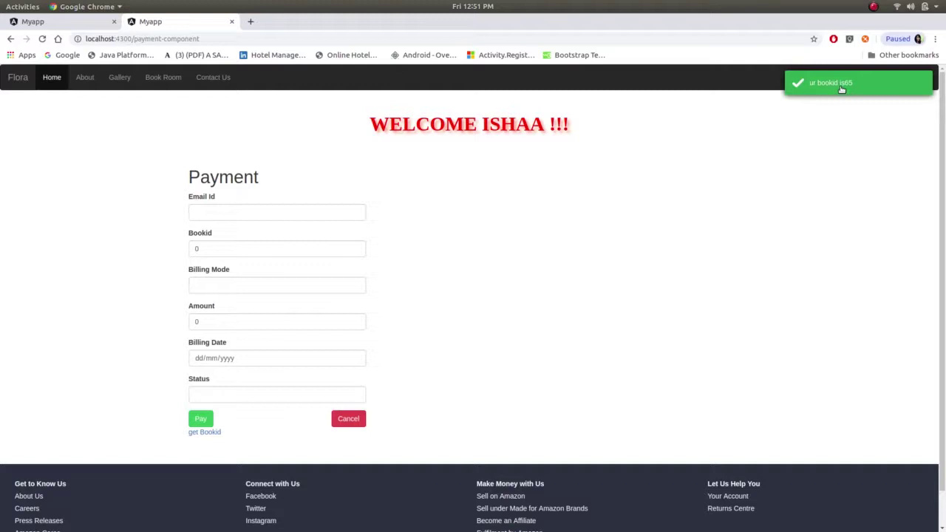
click(242, 215)
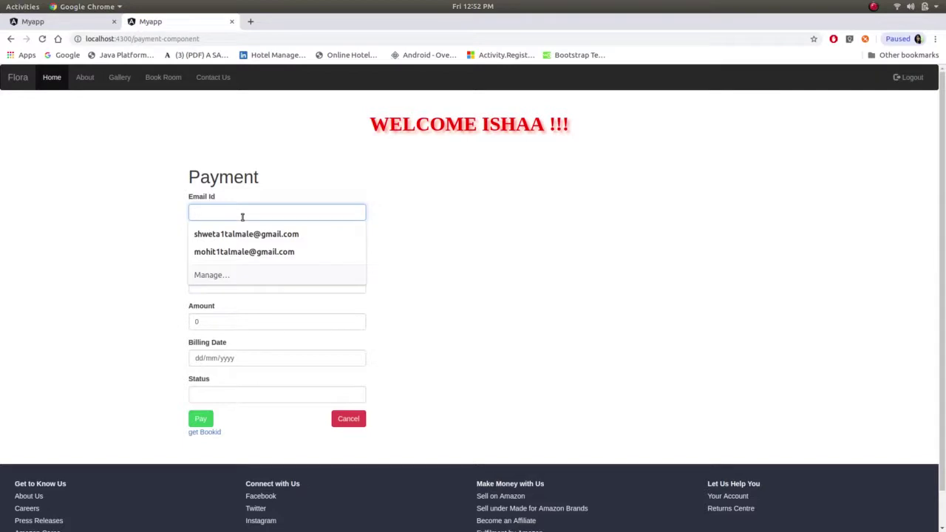
click(400, 243)
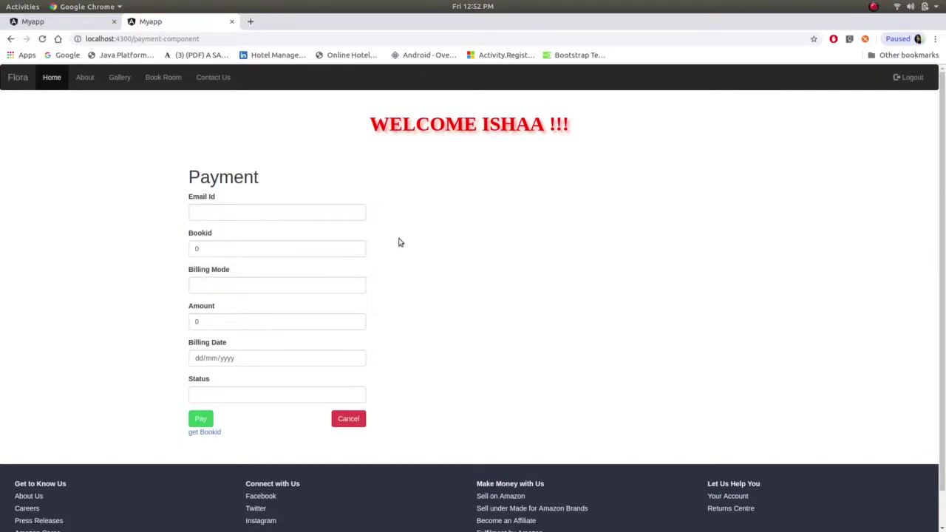
click(282, 207)
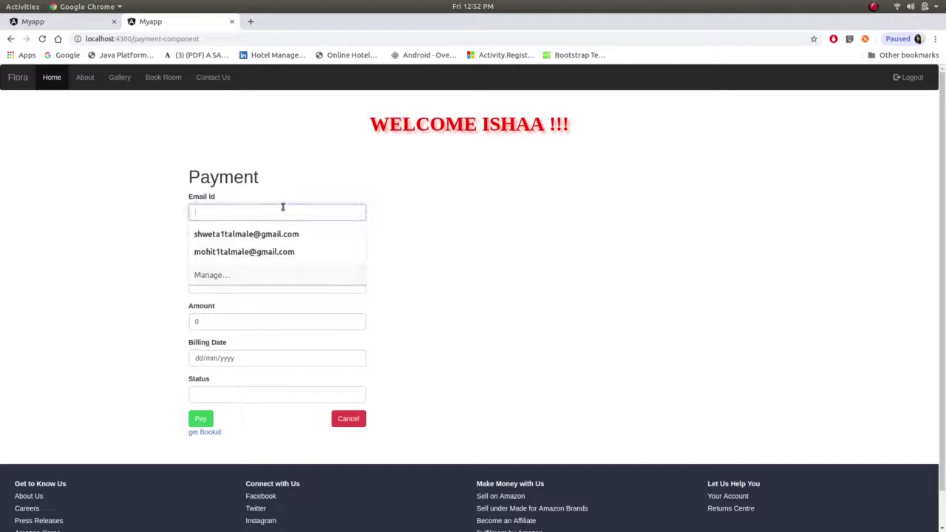
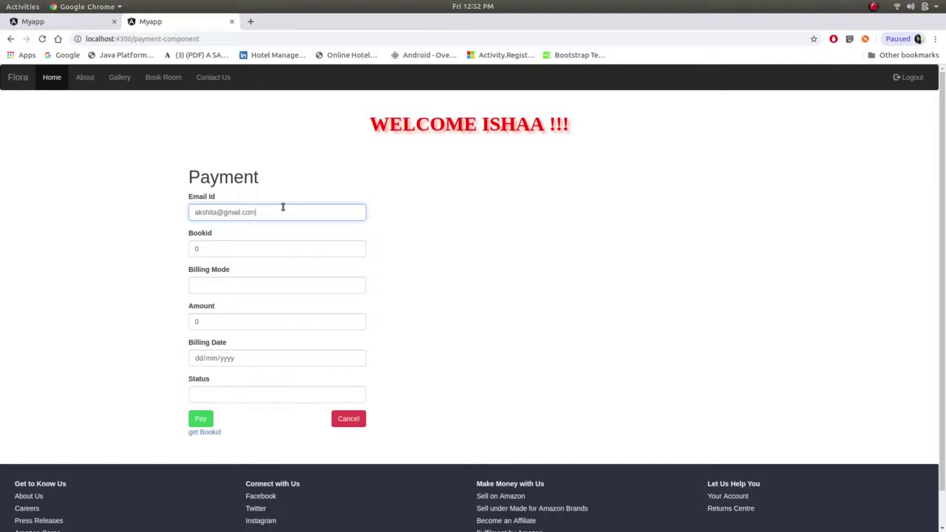
key(Tab)
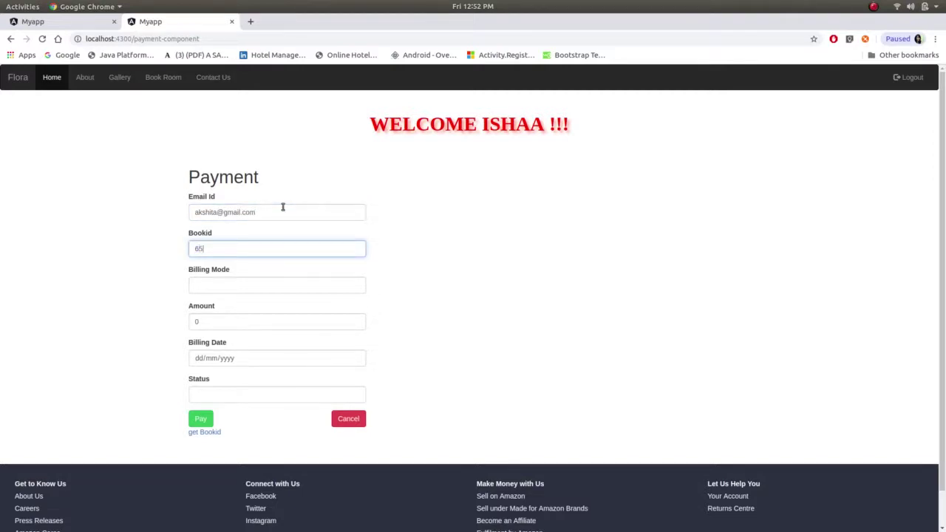
key(Tab)
text(o)
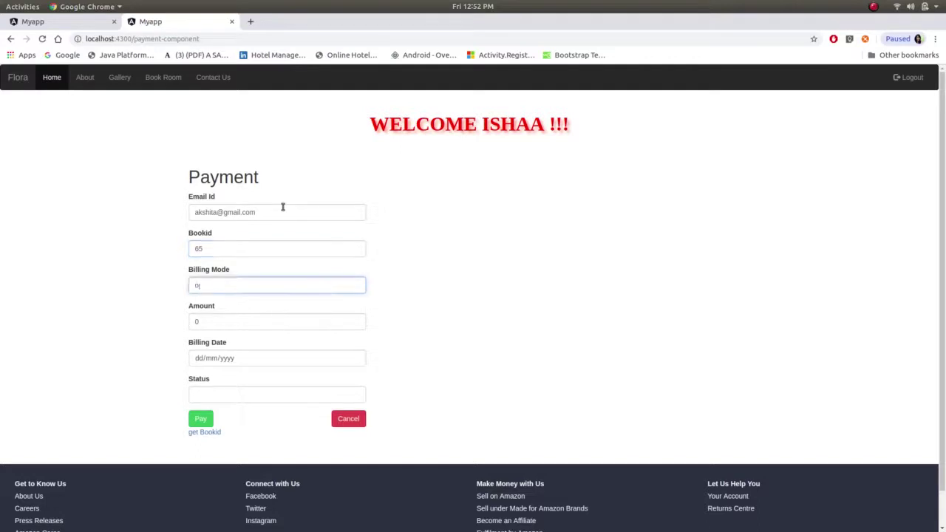
text(nline)
key(Tab)
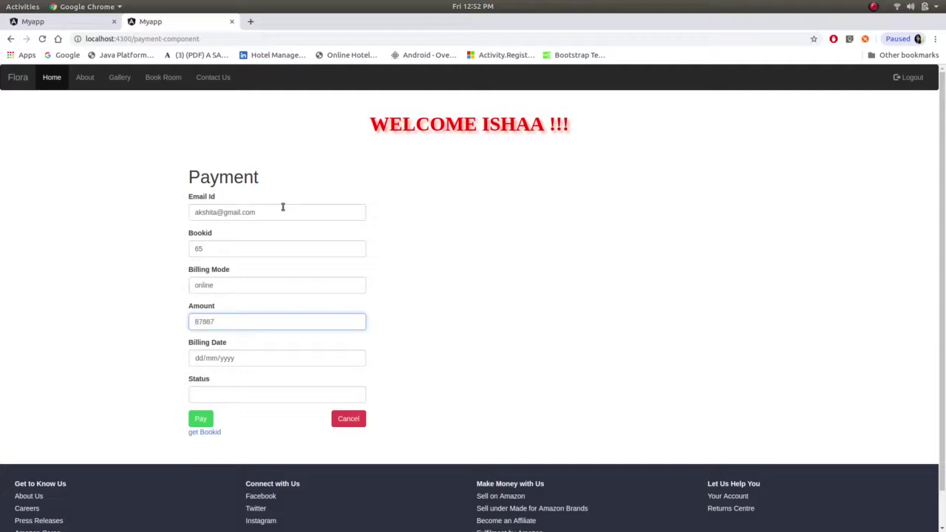
key(Tab)
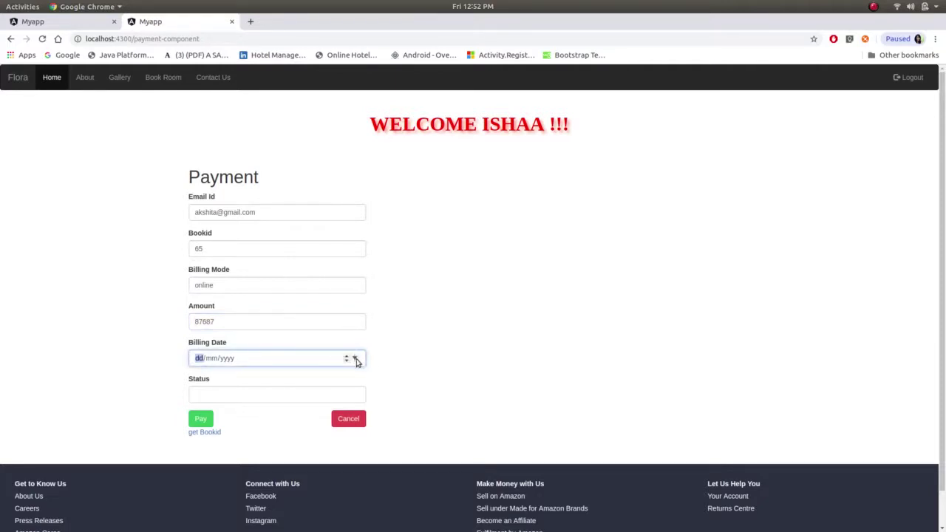
- Set the billing date to 31/01/2020 and the status to paid
click(356, 360)
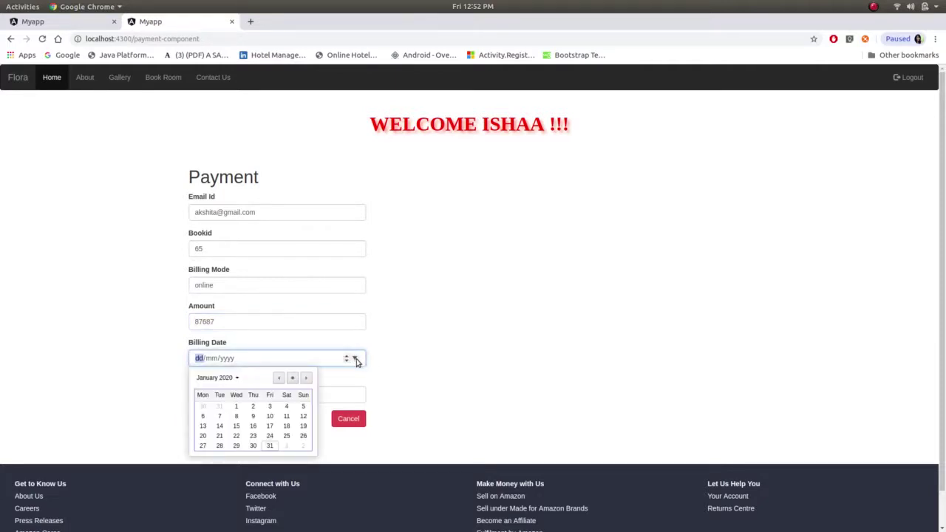
click(269, 446)
click(281, 392)
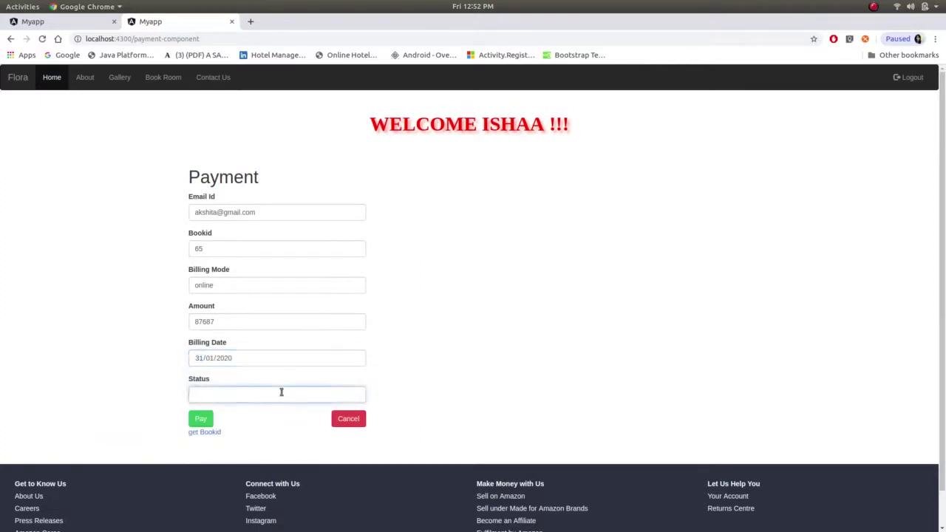
text(paid)
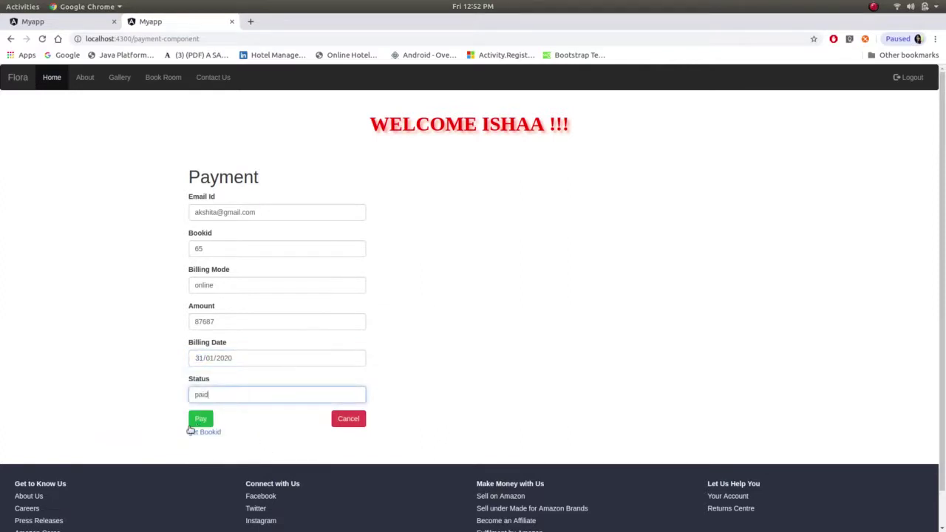
- Submit the payment and scroll through the home page
click(205, 419)
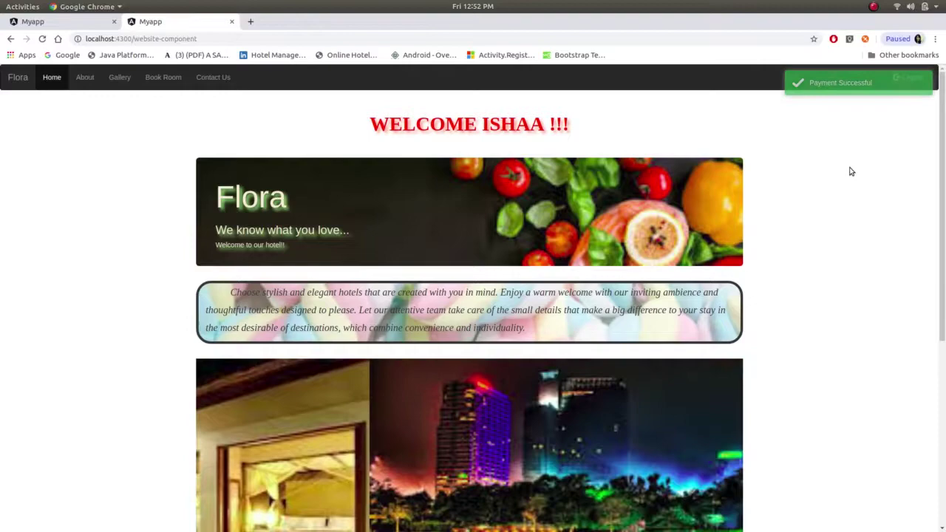
scroll(851, 171, down, 5)
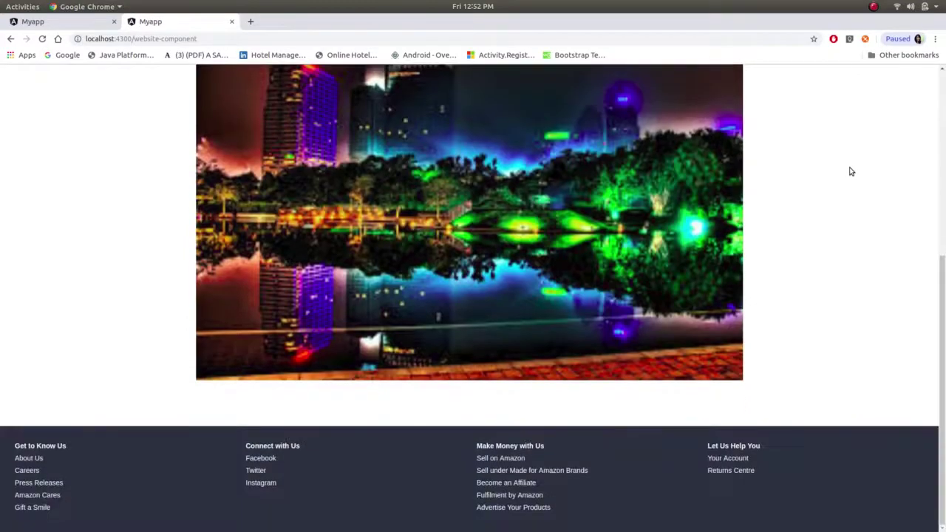
scroll(851, 171, up, 5)
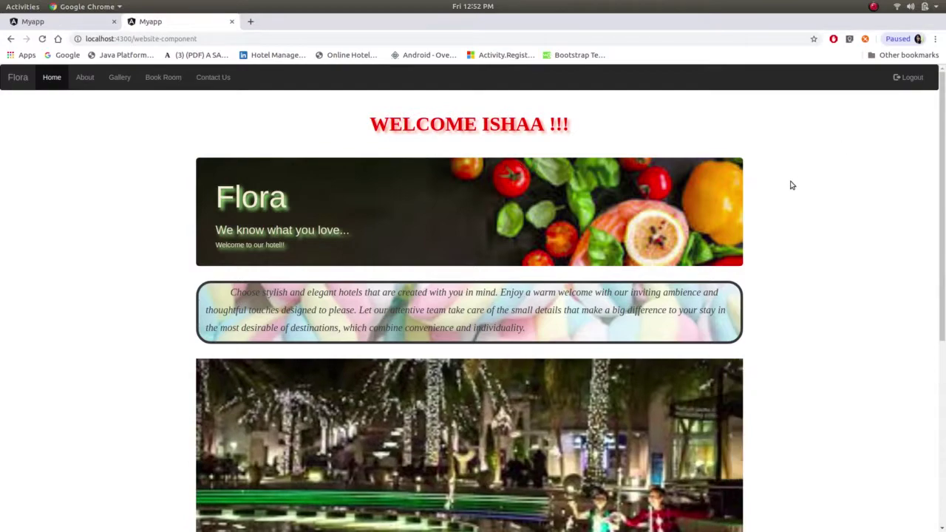
scroll(792, 185, down, 5)
scroll(791, 185, up, 5)
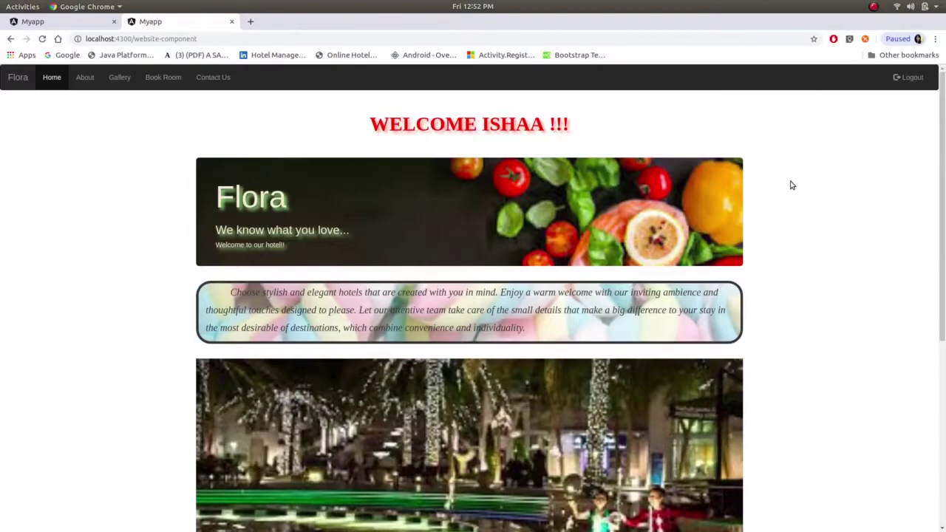
- Log out of the guest account, returning to the Login page
click(911, 77)
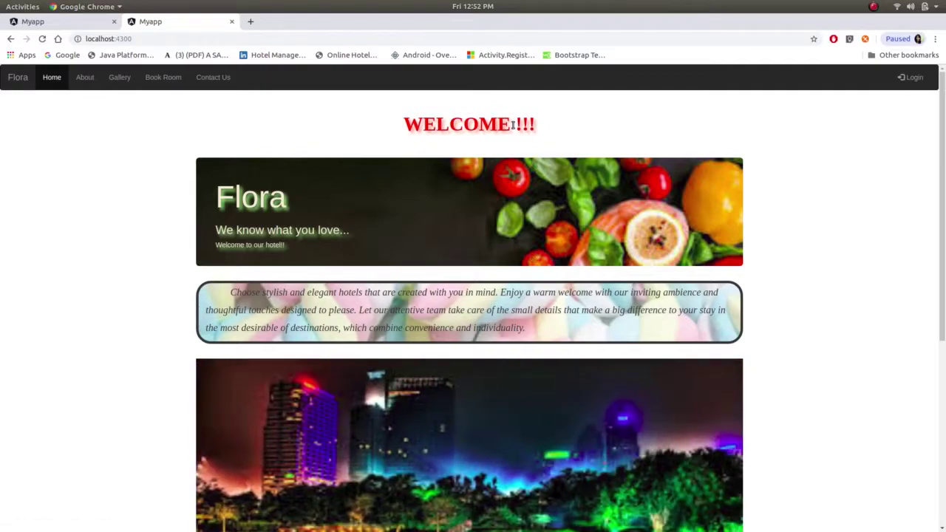
scroll(386, 328, down, 5)
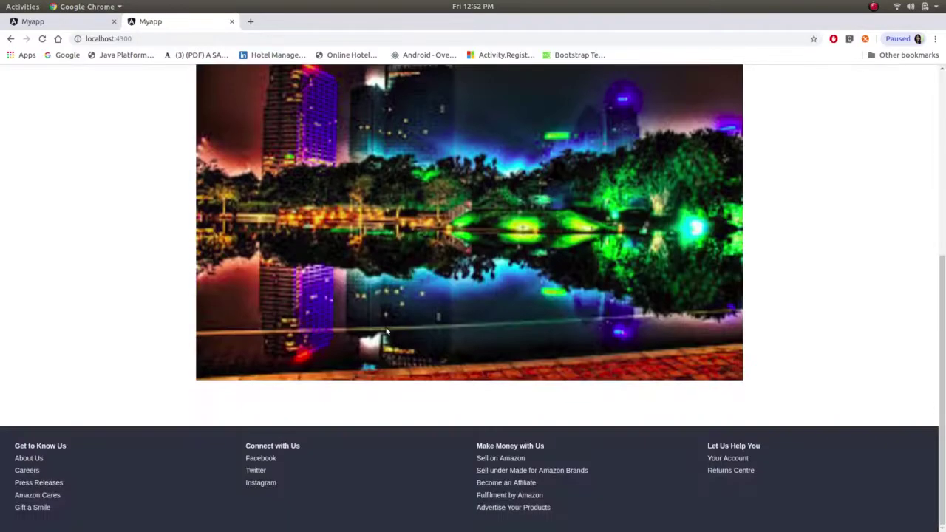
scroll(386, 328, up, 5)
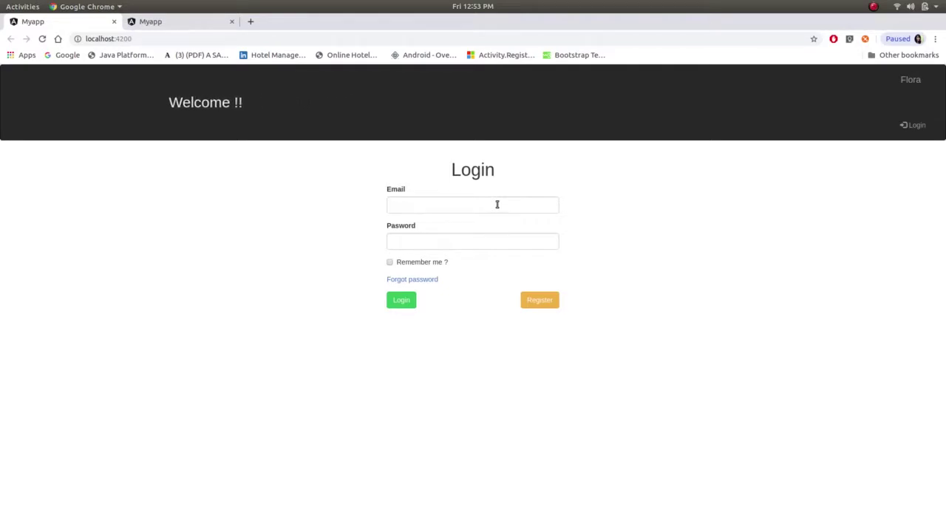
- Sign in to the staff site with the owner's e-mail and password
click(496, 204)
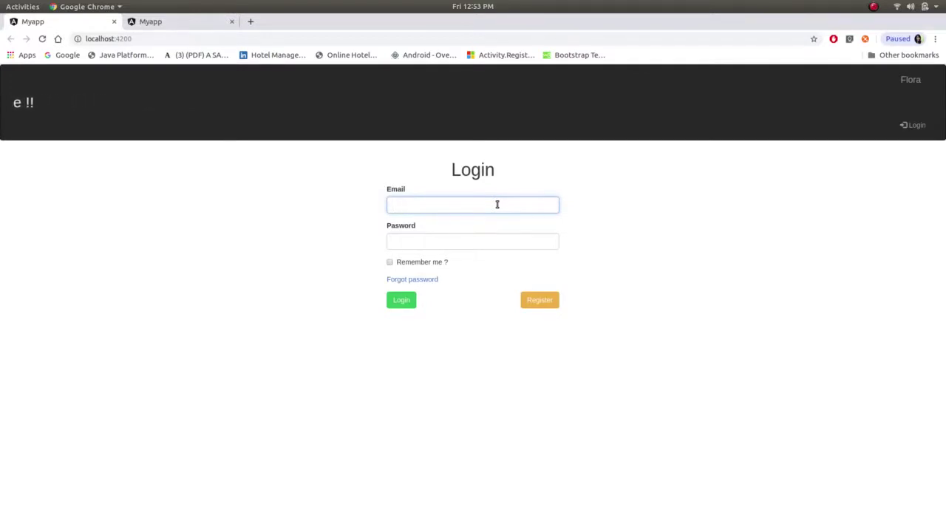
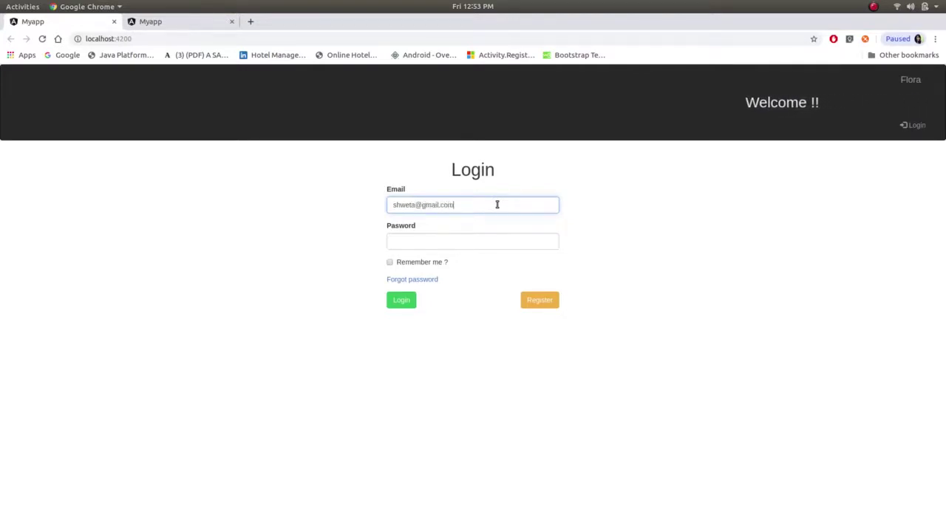
key(Tab)
text(123)
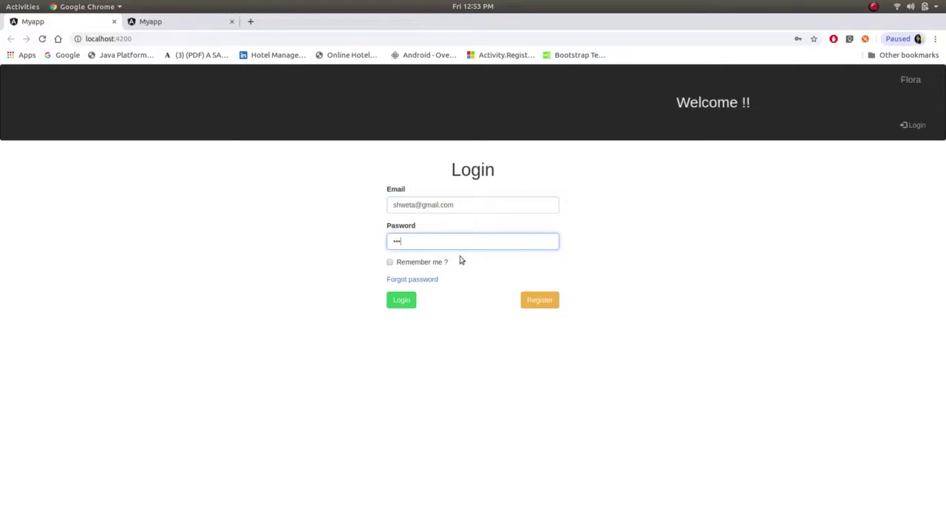
click(395, 303)
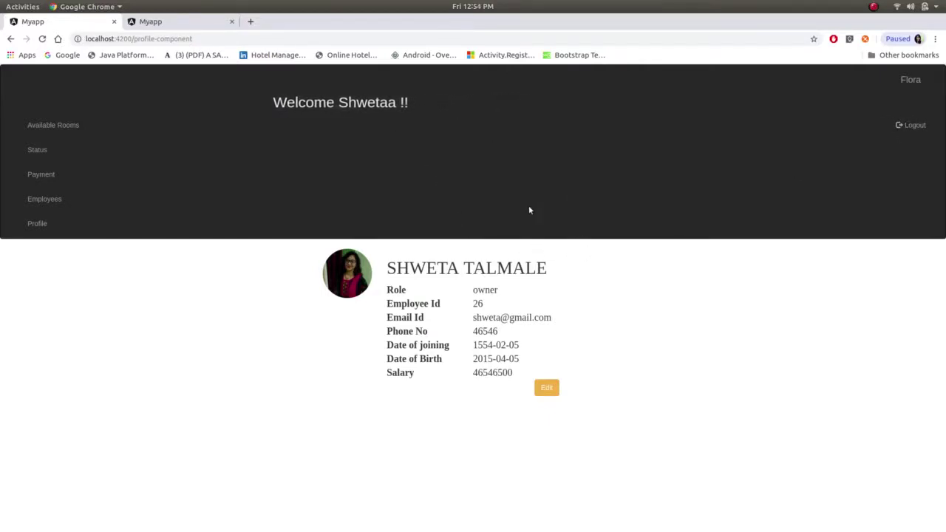
- Open the owner's profile for editing, then go to the Available rooms list of five categories
click(550, 392)
scroll(539, 353, down, 2)
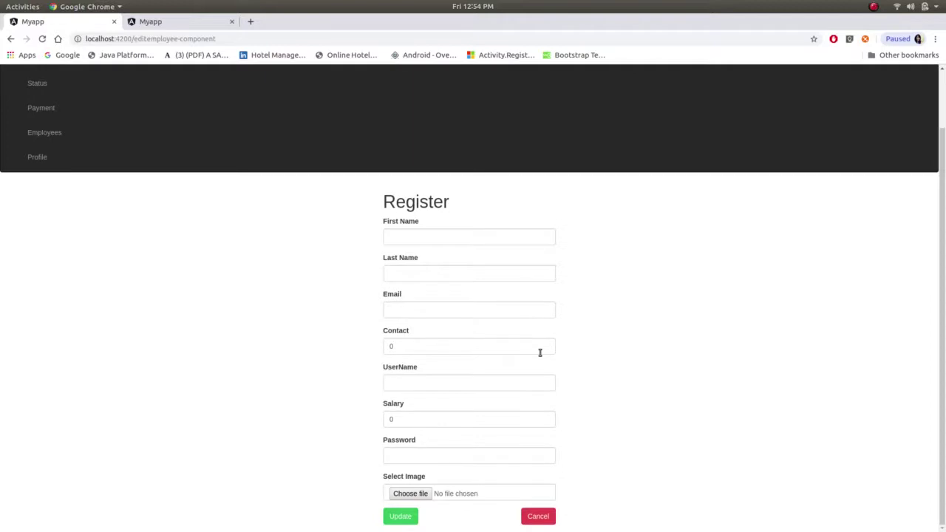
scroll(540, 355, up, 2)
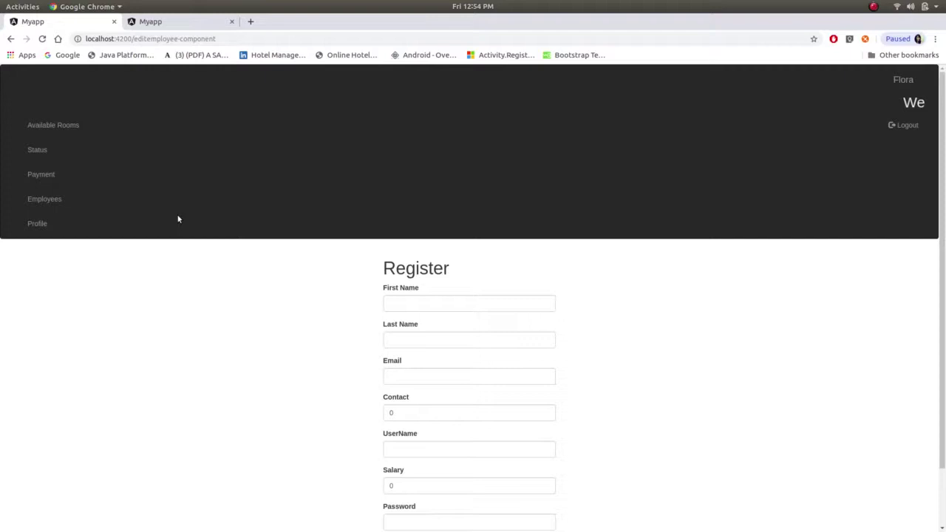
click(62, 130)
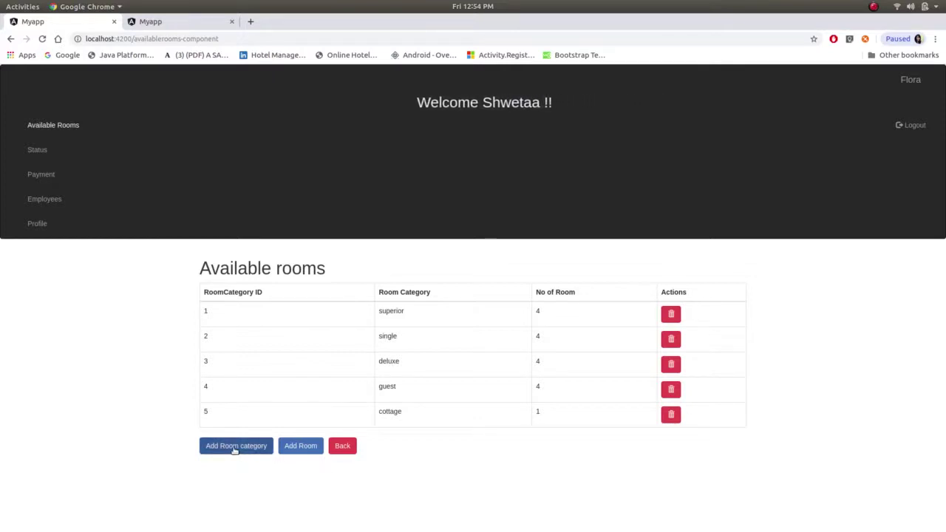
- Add a room category with id 6 named 'abcc'
click(234, 448)
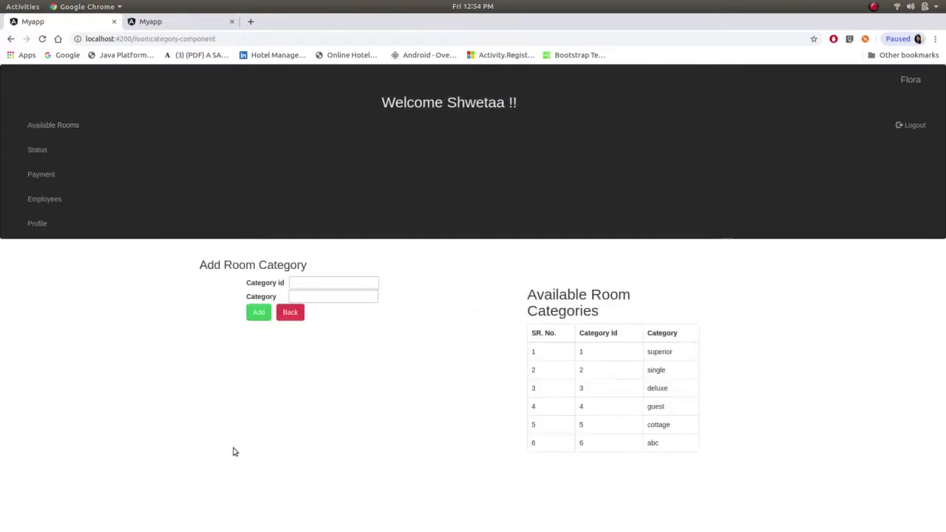
click(344, 283)
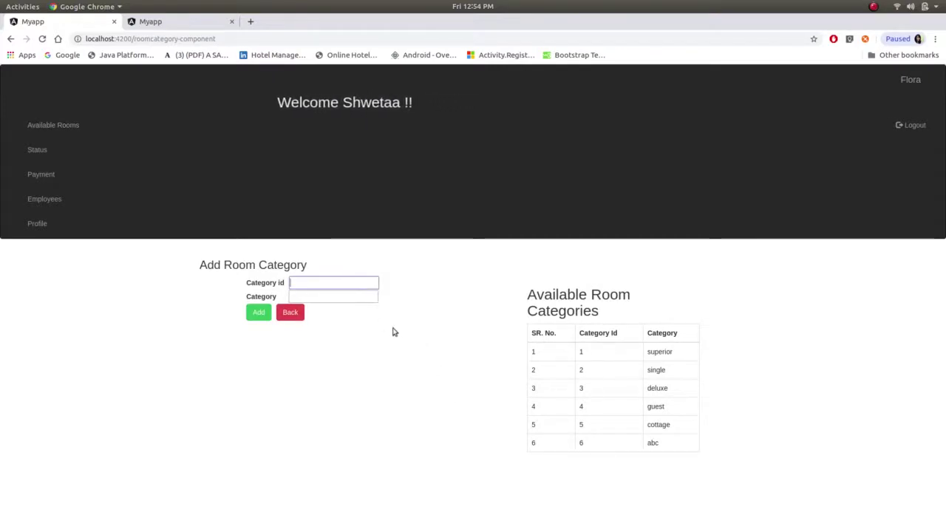
text(6)
click(321, 294)
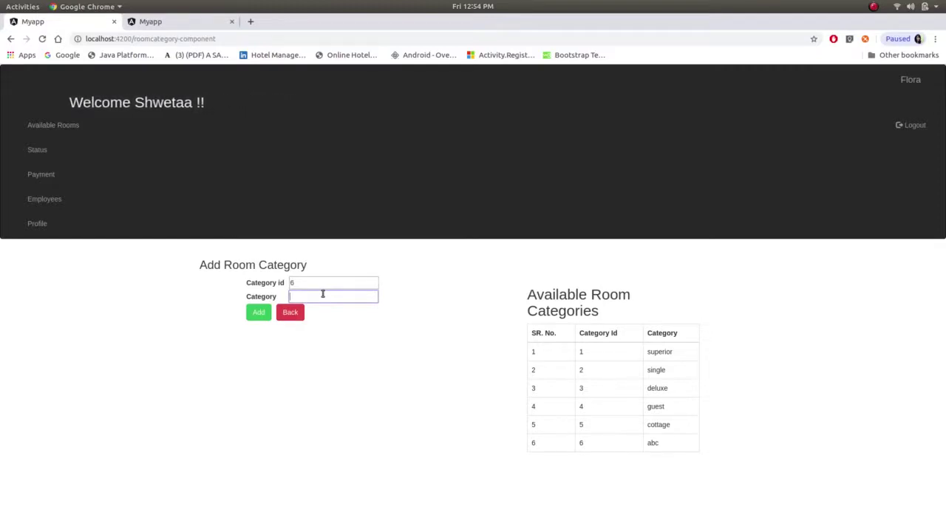
text(abcc)
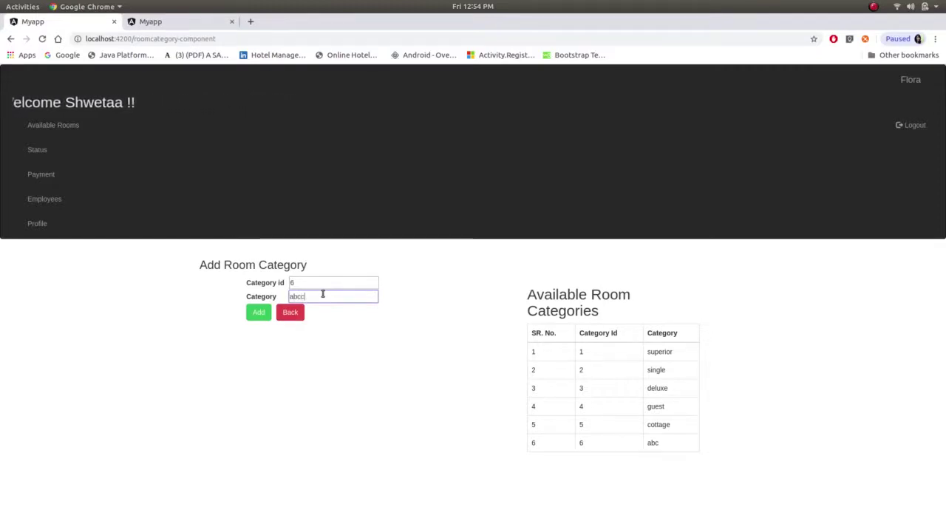
click(256, 318)
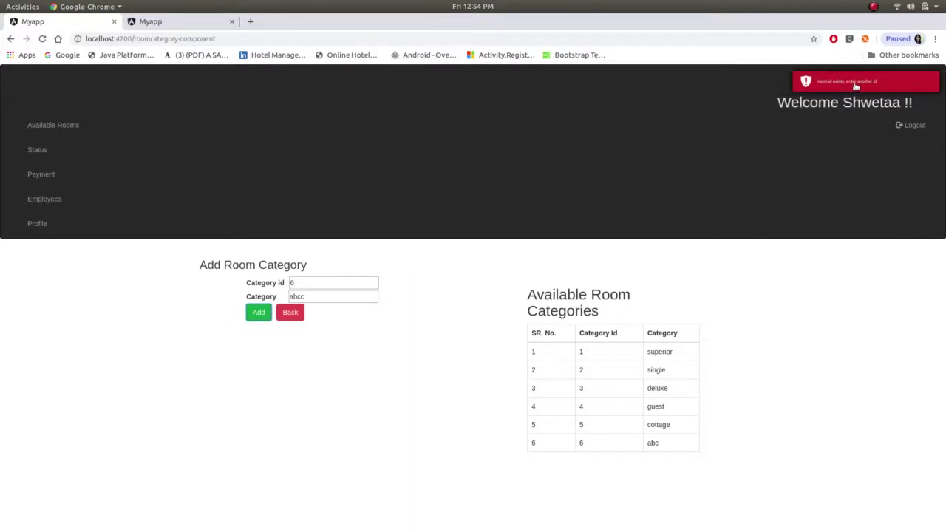
- Add another category with id 7 named 'xyz', then go back to Available rooms
click(327, 282)
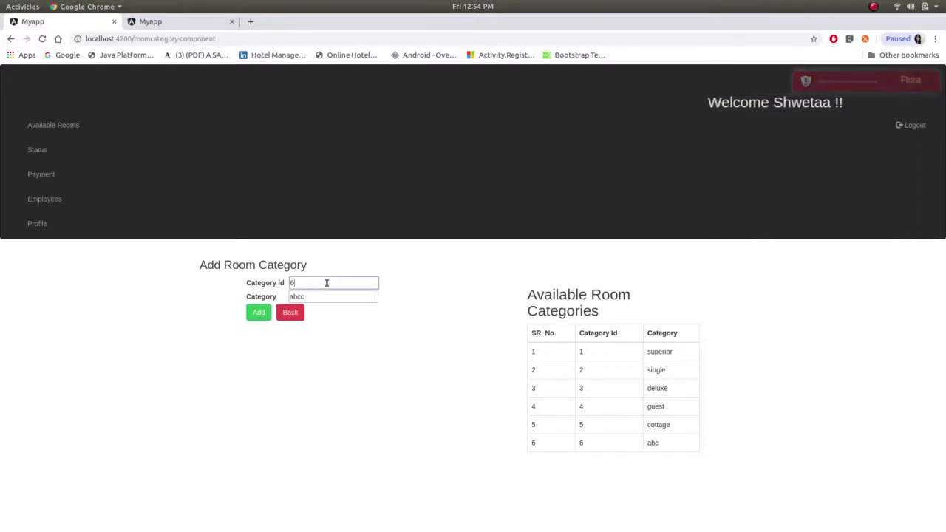
key(BackSpace)
text(7)
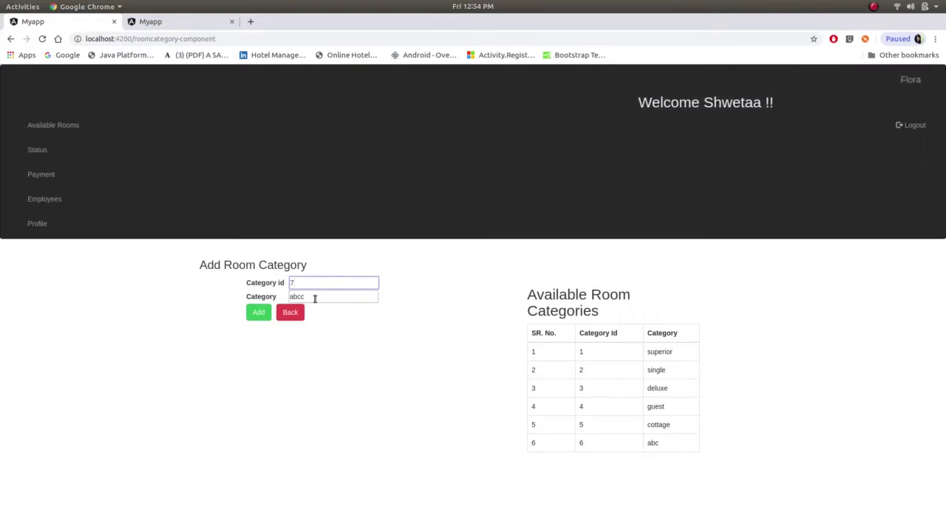
click(315, 298)
key(BackSpace)
key(BackSpace)
key(BackSpace)
key(BackSpace)
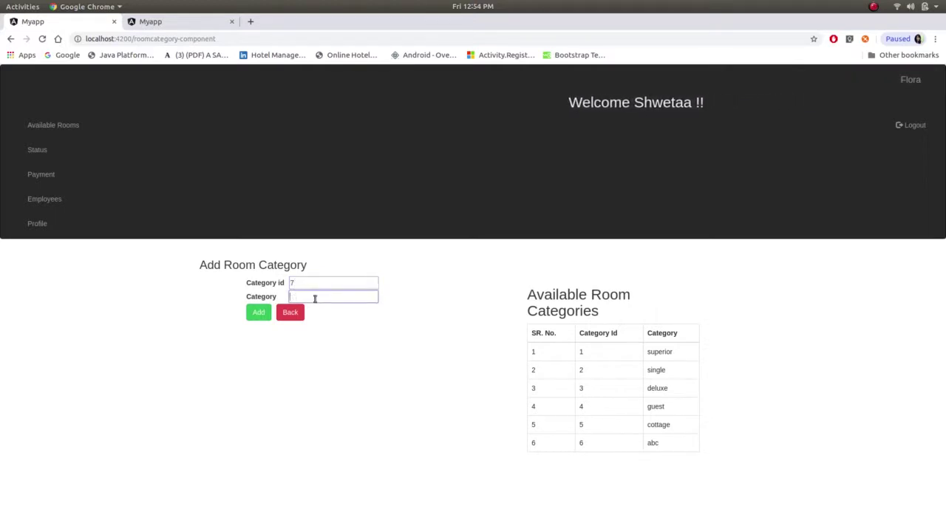
text(xyz)
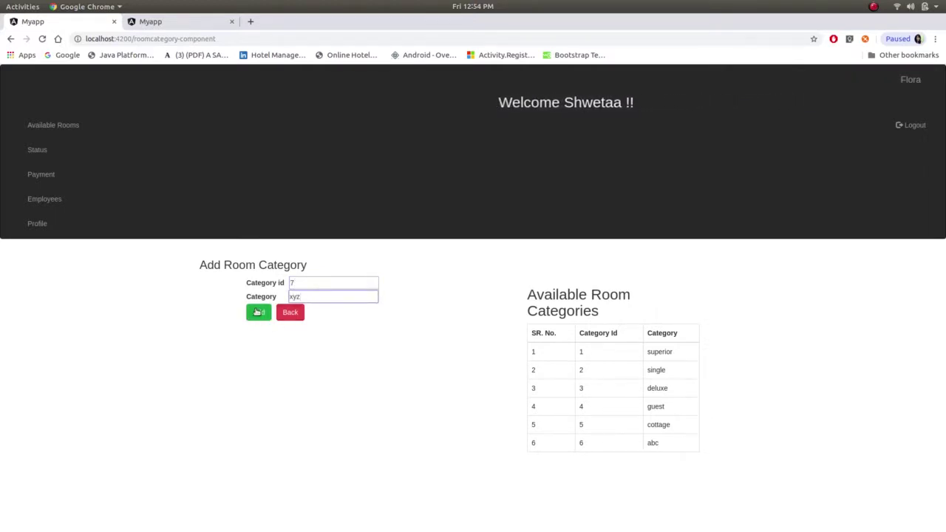
click(258, 312)
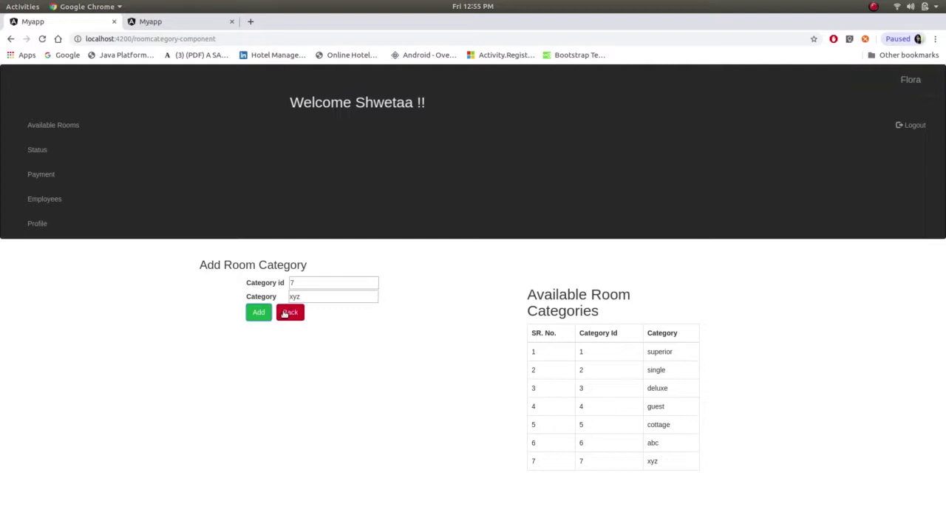
click(290, 313)
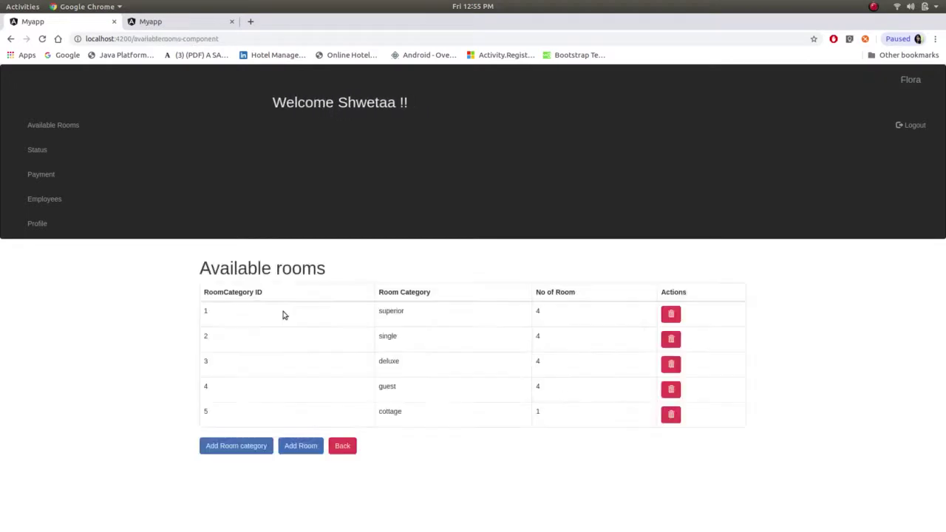
- Add a new xyz-category room with Double bedding, which is listed as room 18
click(305, 448)
click(376, 339)
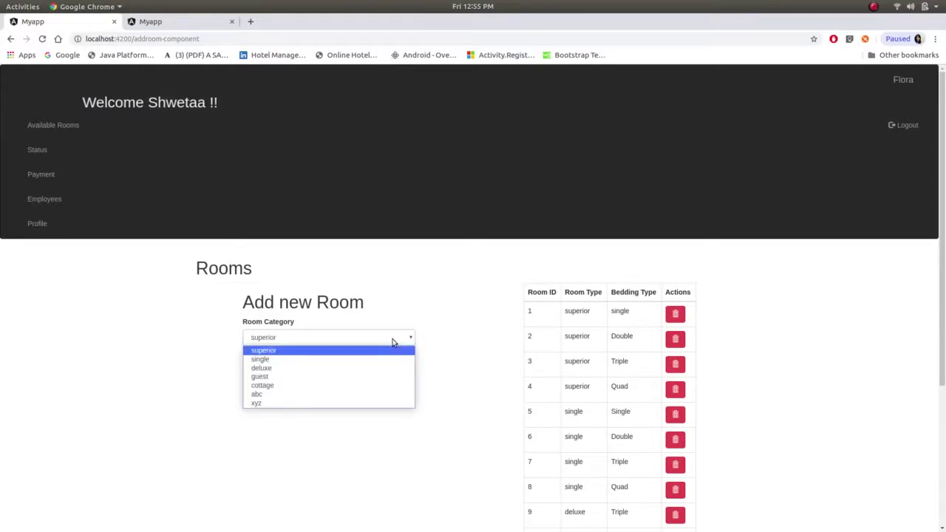
click(350, 404)
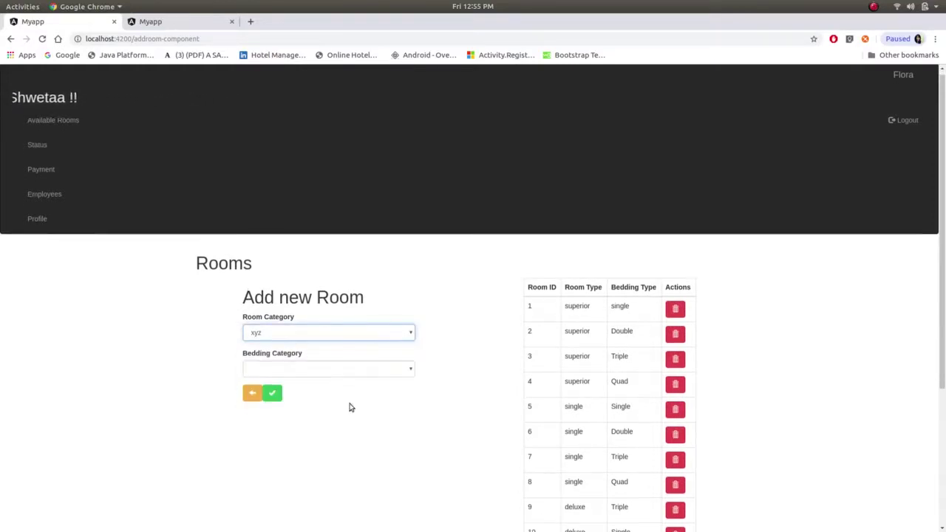
scroll(350, 407, down, 2)
scroll(350, 407, down, 3)
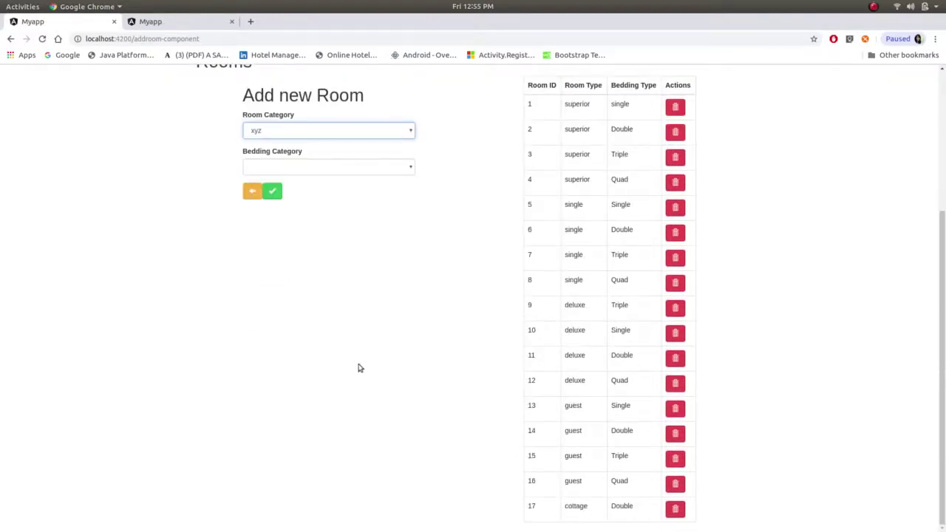
click(411, 171)
click(393, 191)
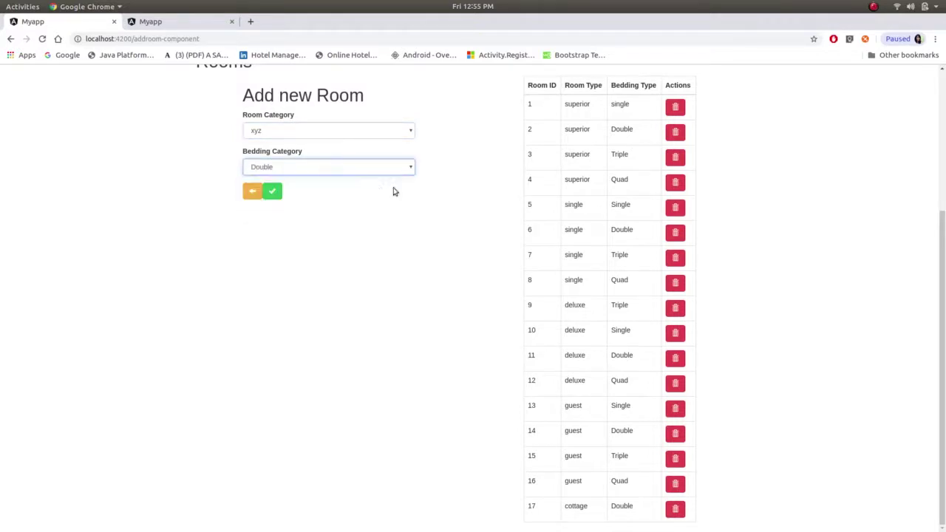
click(273, 193)
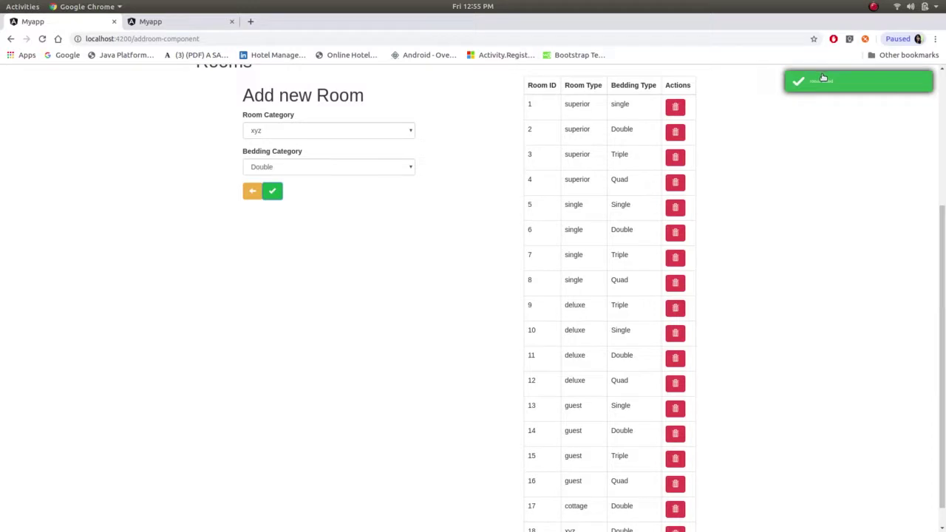
scroll(747, 236, down, 1)
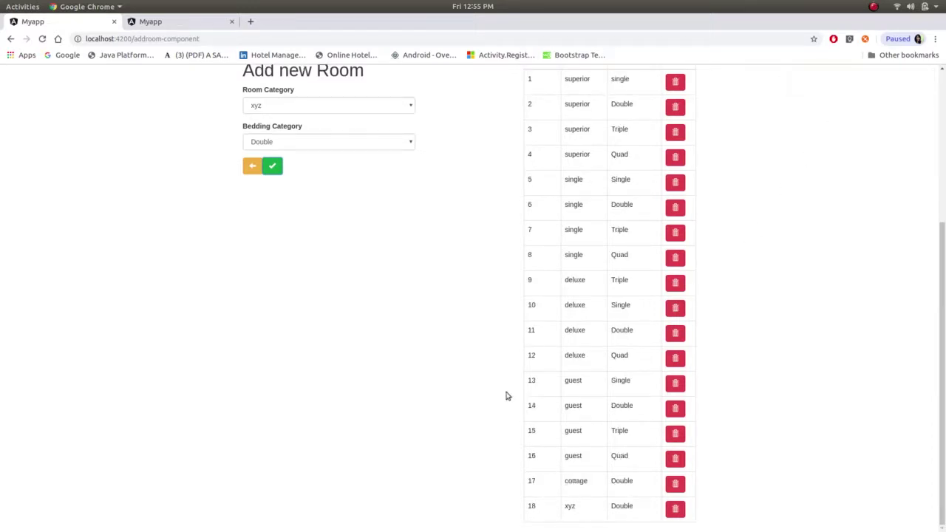
scroll(502, 385, up, 5)
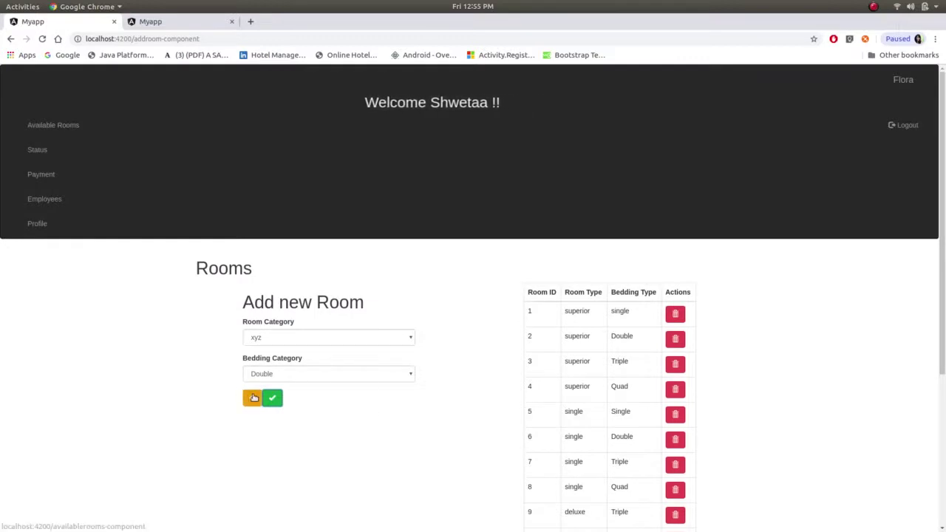
- Return to the available rooms list, reload it, and view the New Room Bookings status page
click(254, 397)
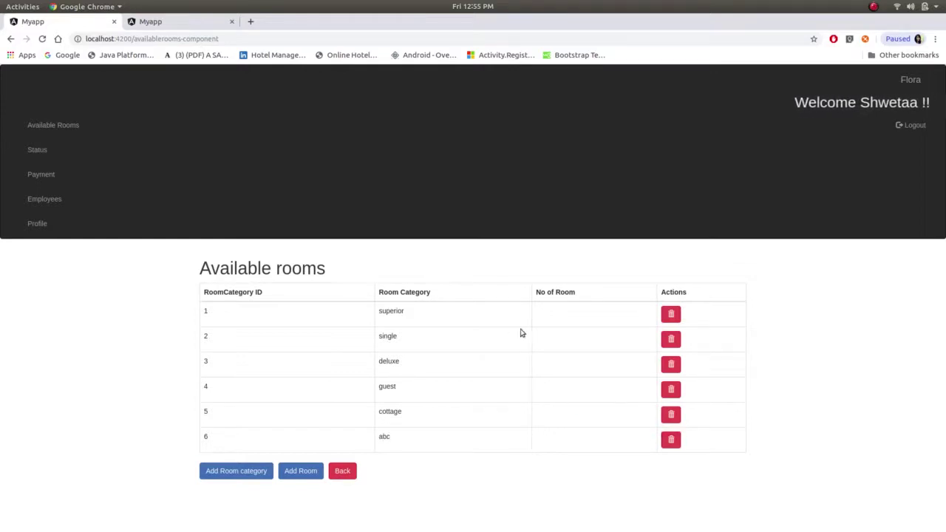
click(40, 39)
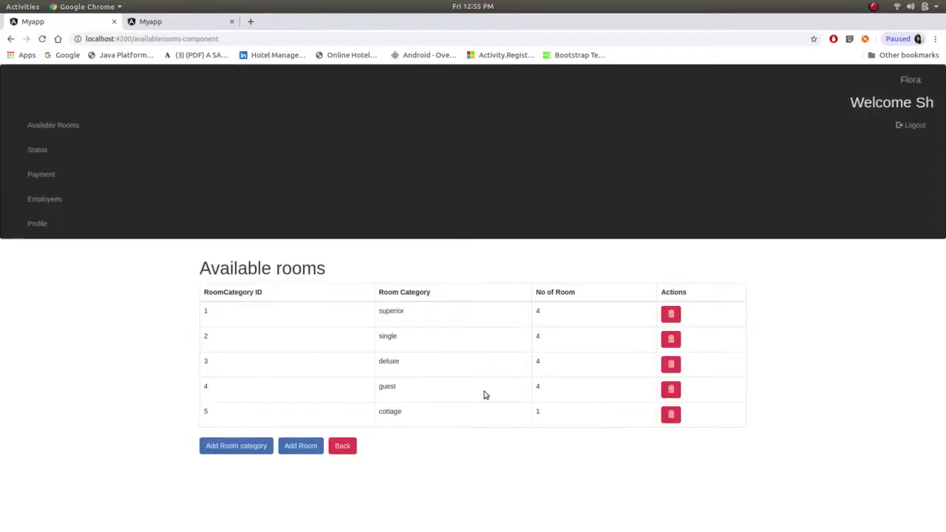
click(39, 150)
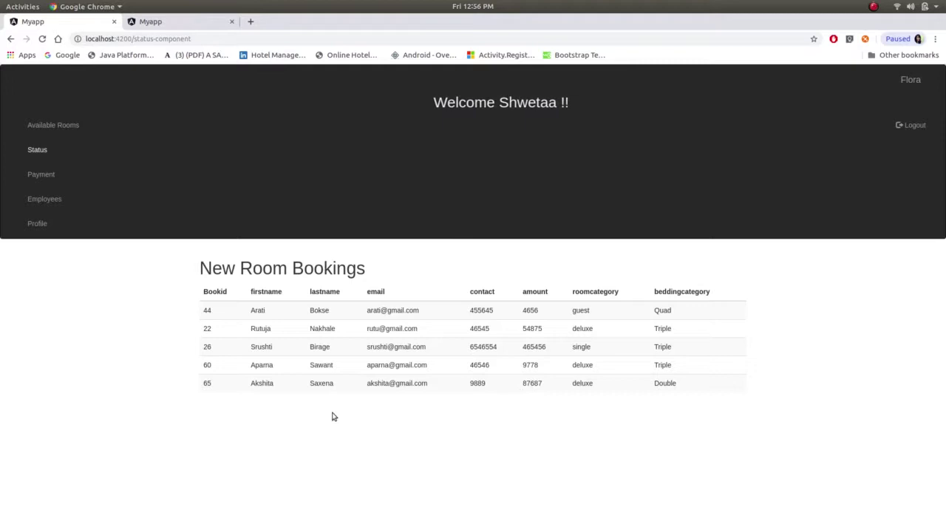
- Glance at the second Myapp site tab, then return to the bookings tab
click(177, 21)
click(65, 23)
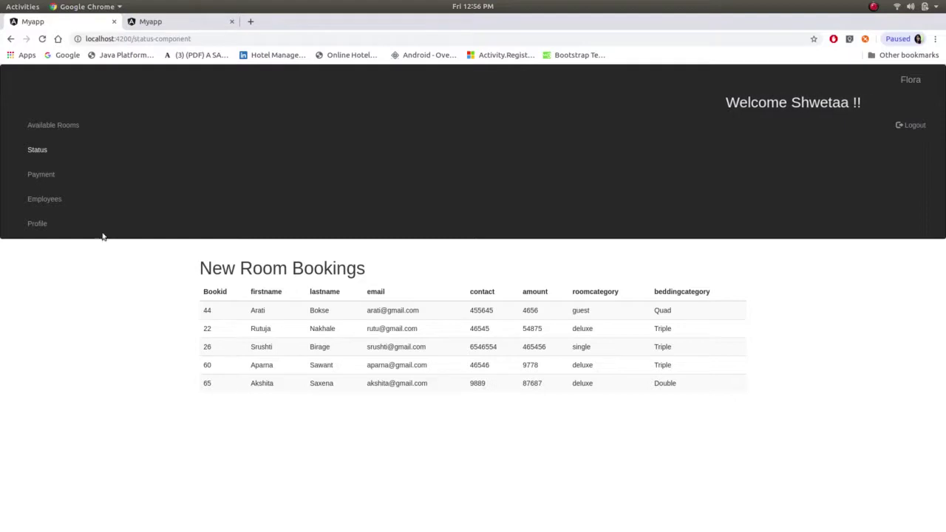
- Review all rows of the Payment table, then go to the Employees list
click(40, 174)
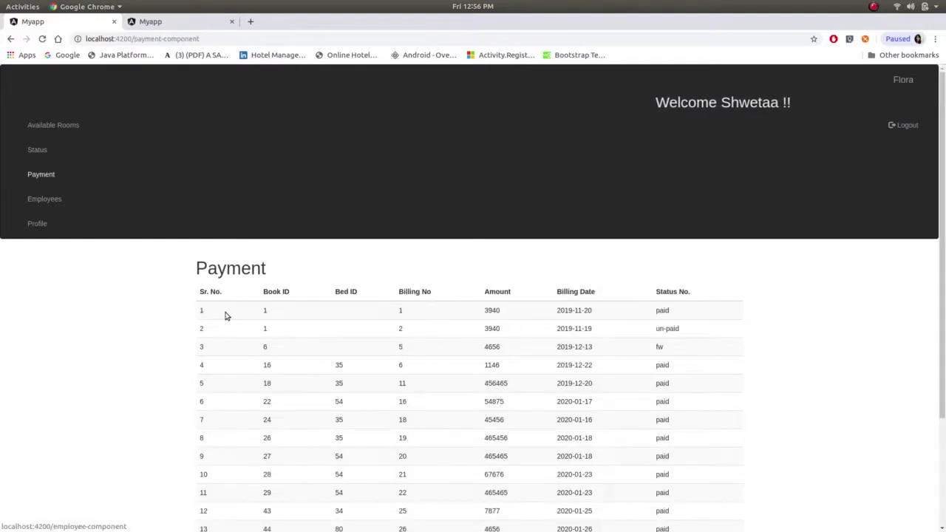
scroll(227, 316, down, 3)
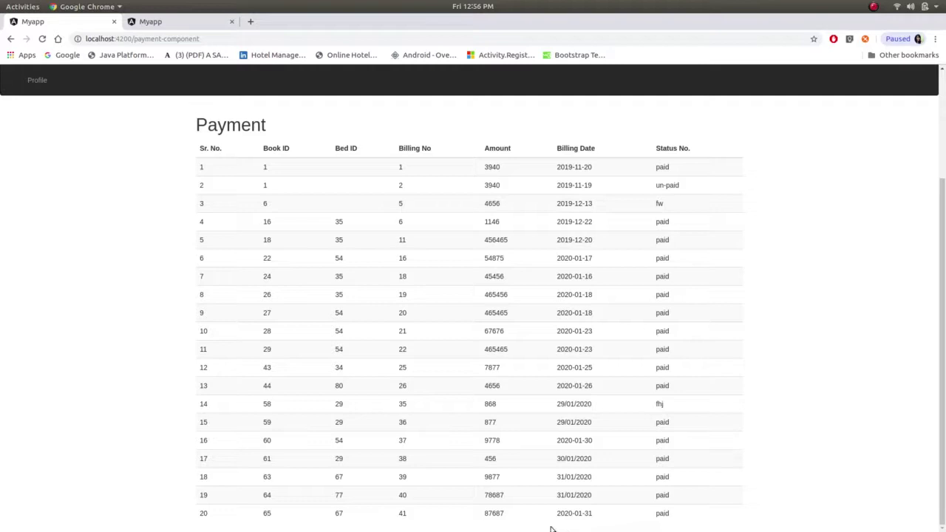
scroll(158, 229, up, 3)
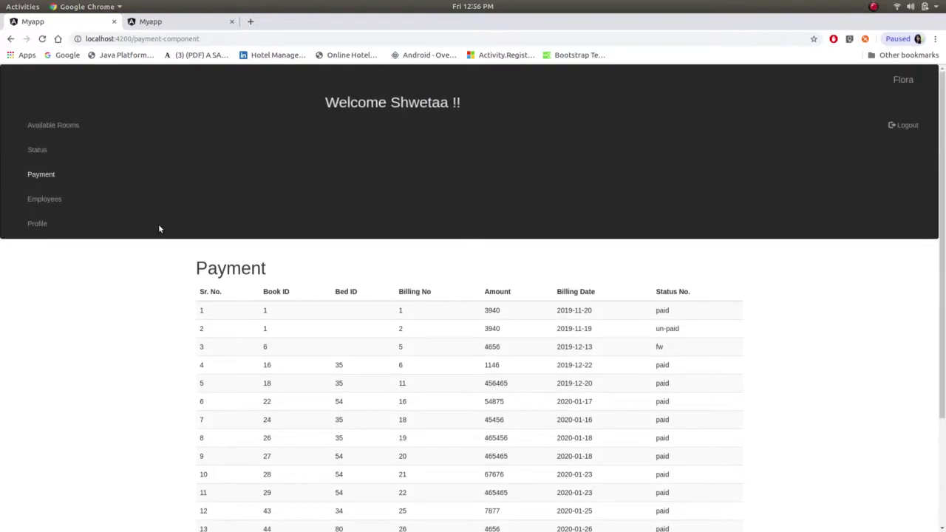
click(54, 204)
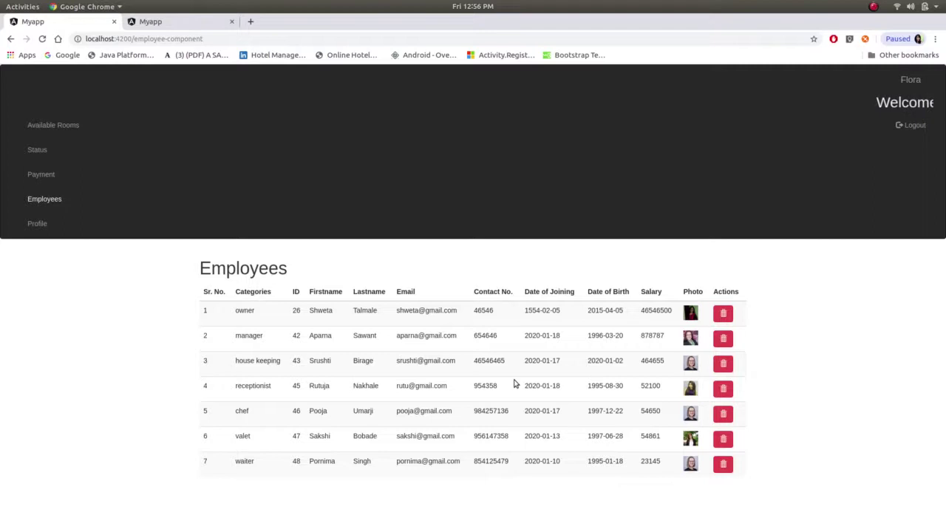
- View the owner's profile page, then log out of the admin account
click(34, 224)
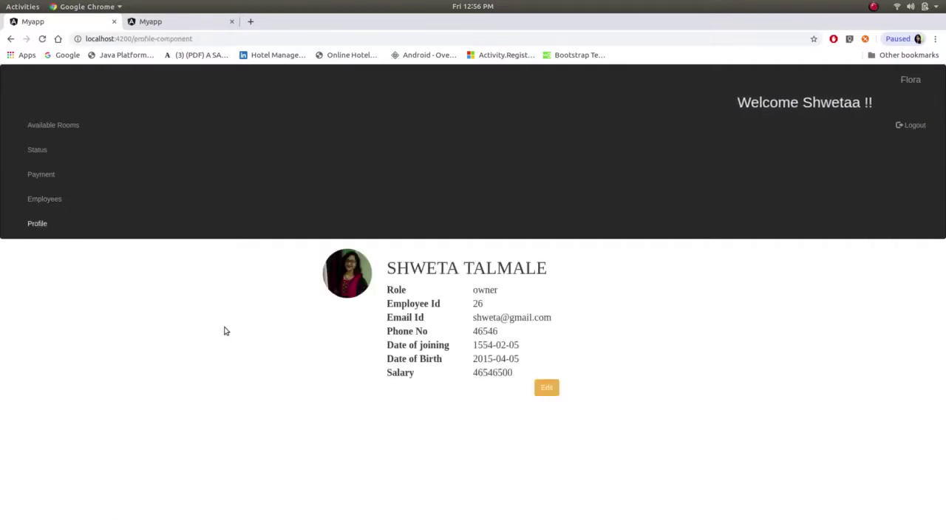
click(911, 125)
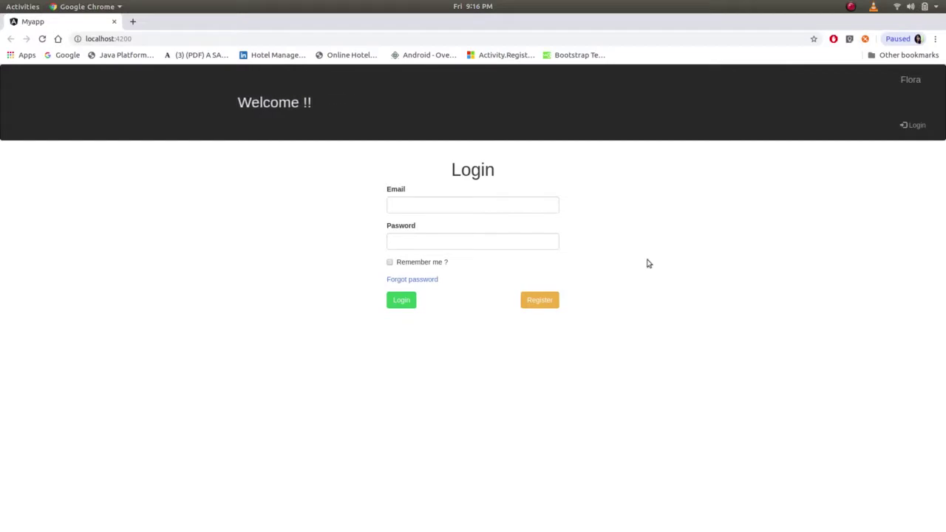
- Start a new employee registration with category receptionist and fill in her first and last name
click(550, 303)
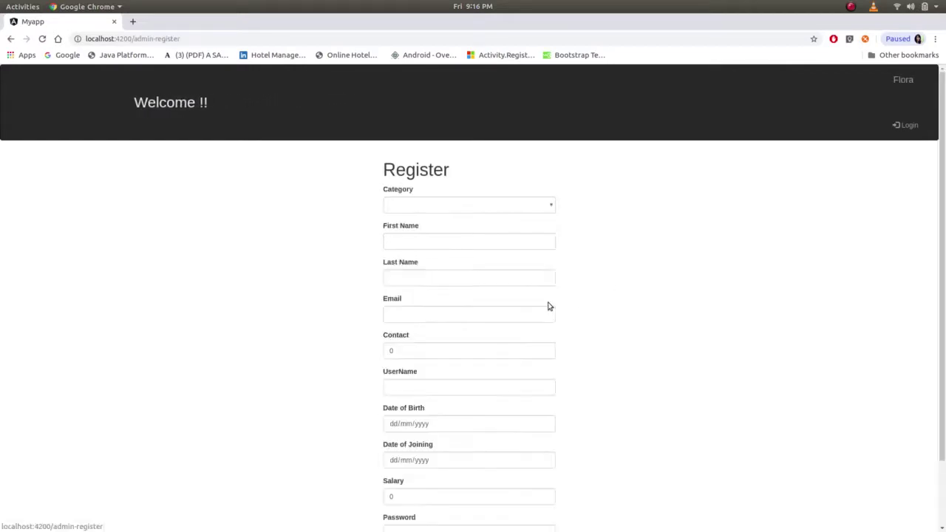
click(499, 206)
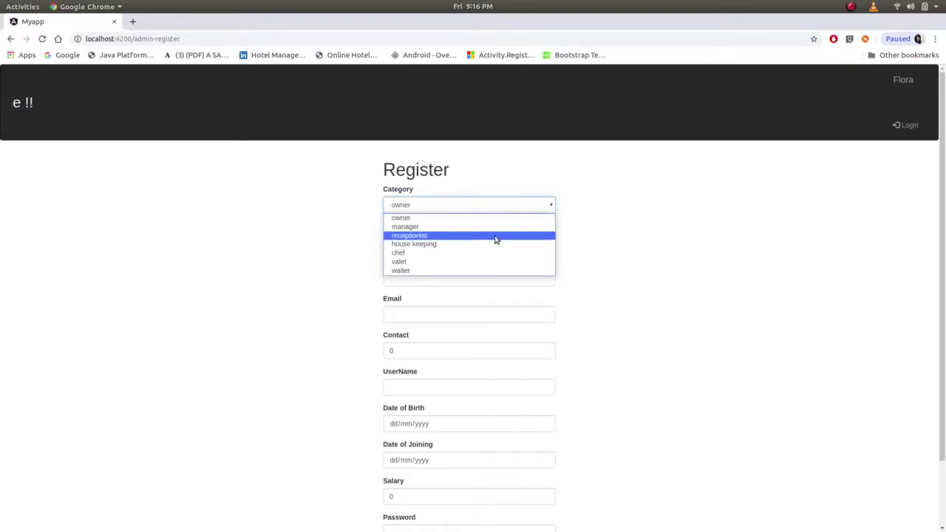
click(496, 236)
click(454, 237)
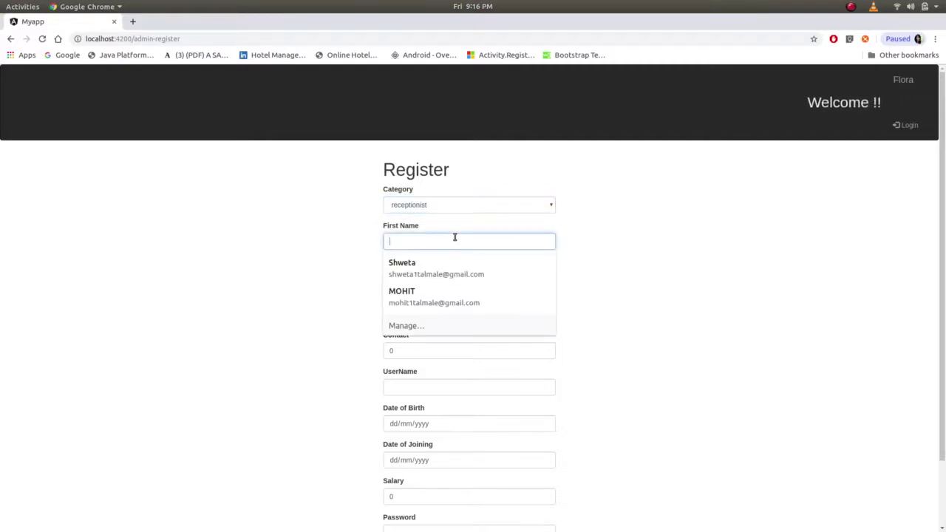
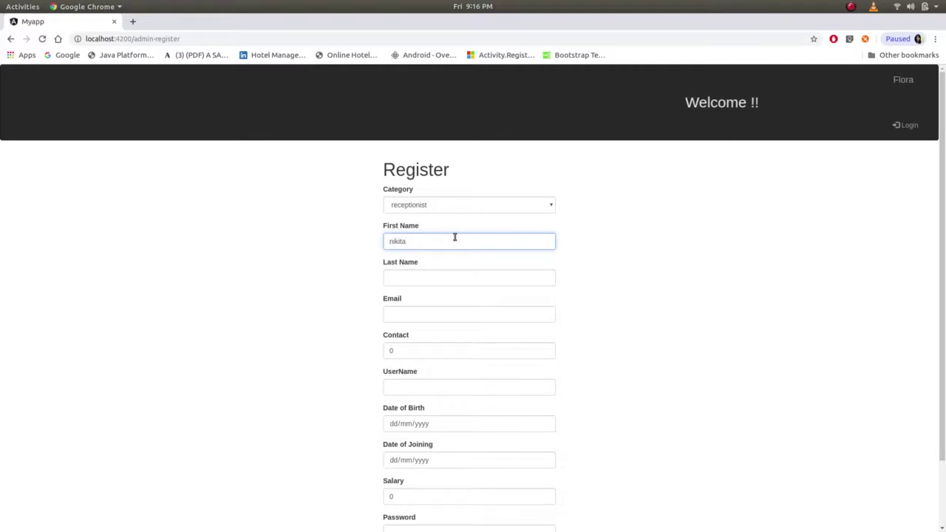
key(Tab)
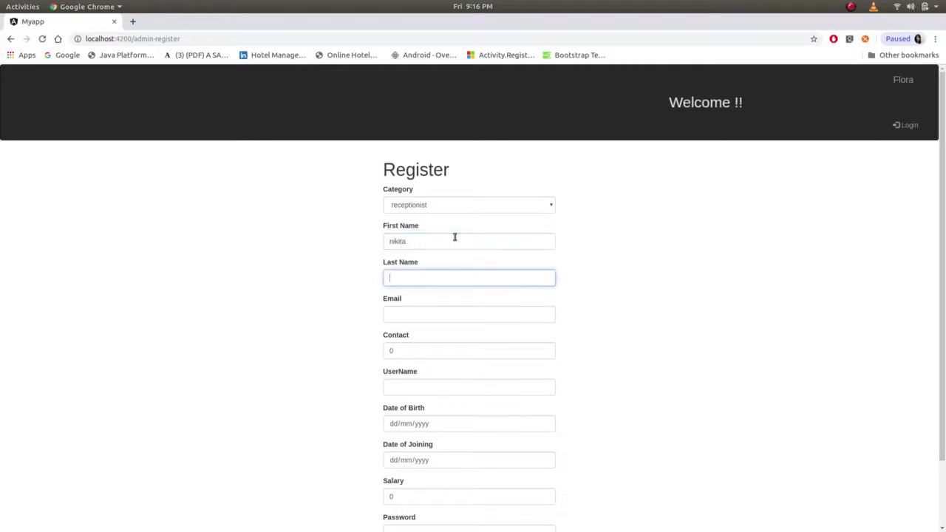
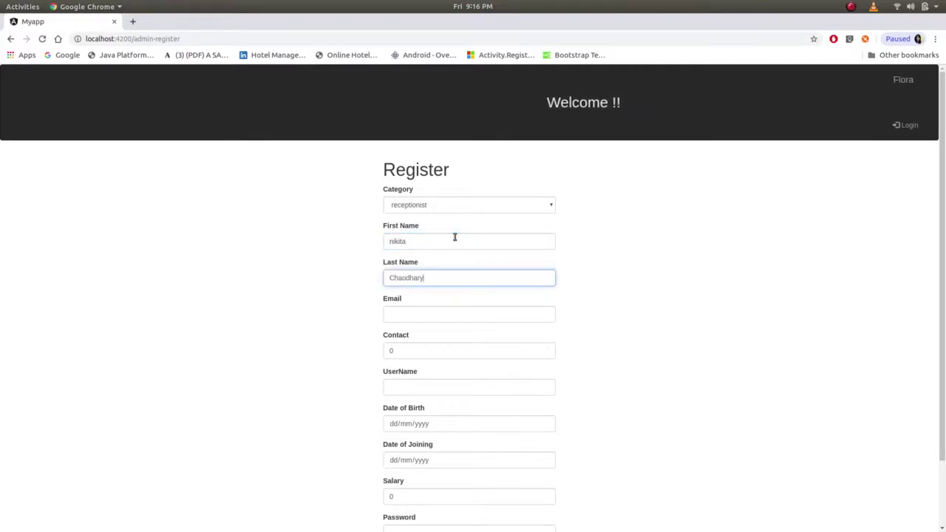
- Fill in the receptionist's e-mail address, contact number and username
key(Tab)
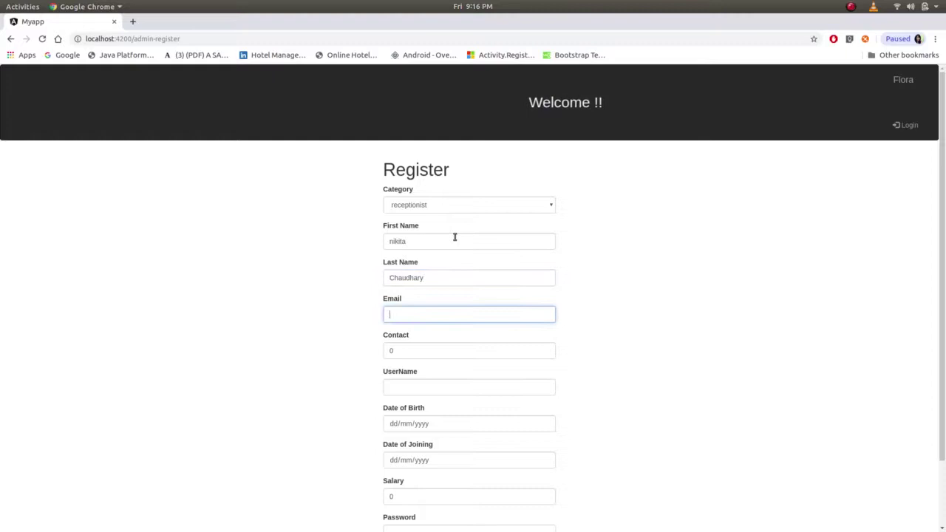
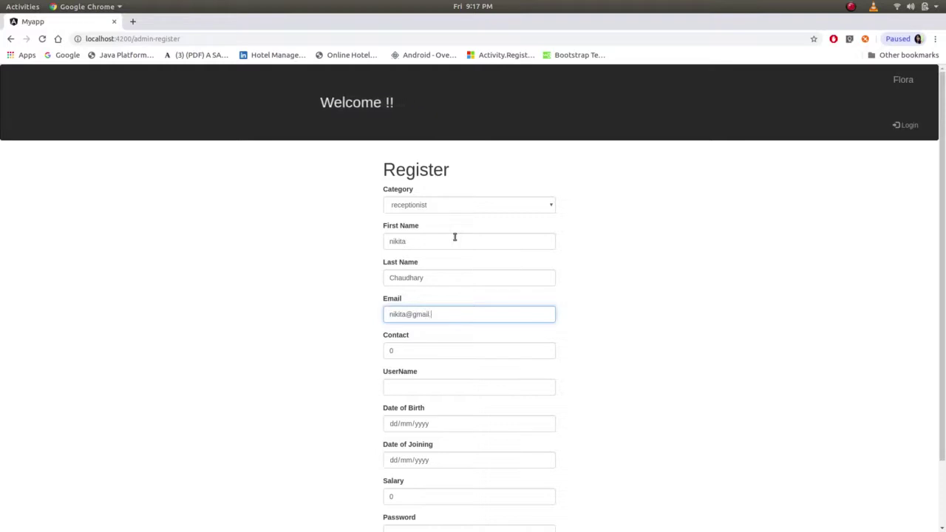
key(Tab)
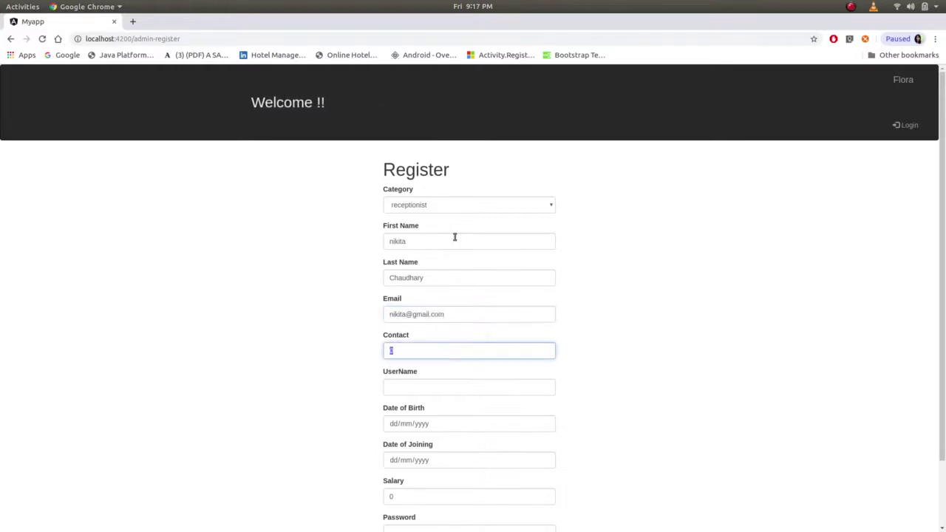
text(65875687)
key(Tab)
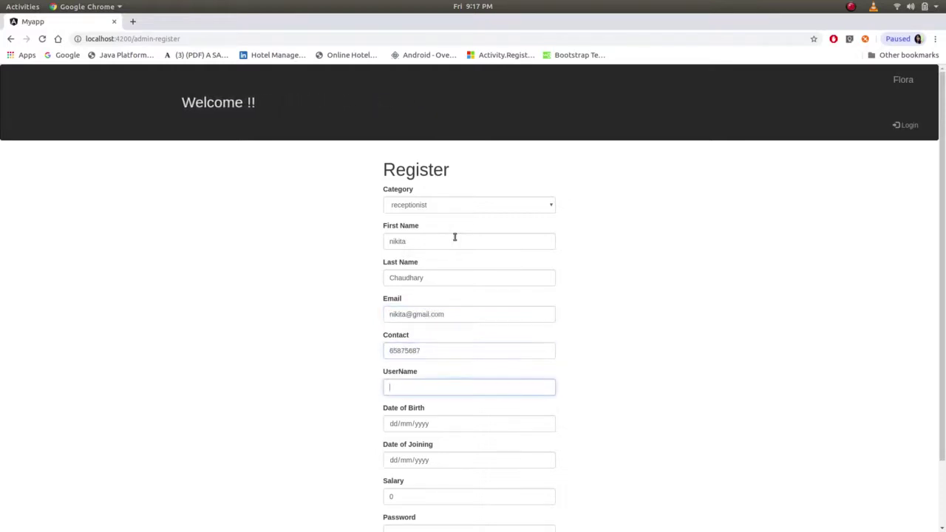
text(Niki)
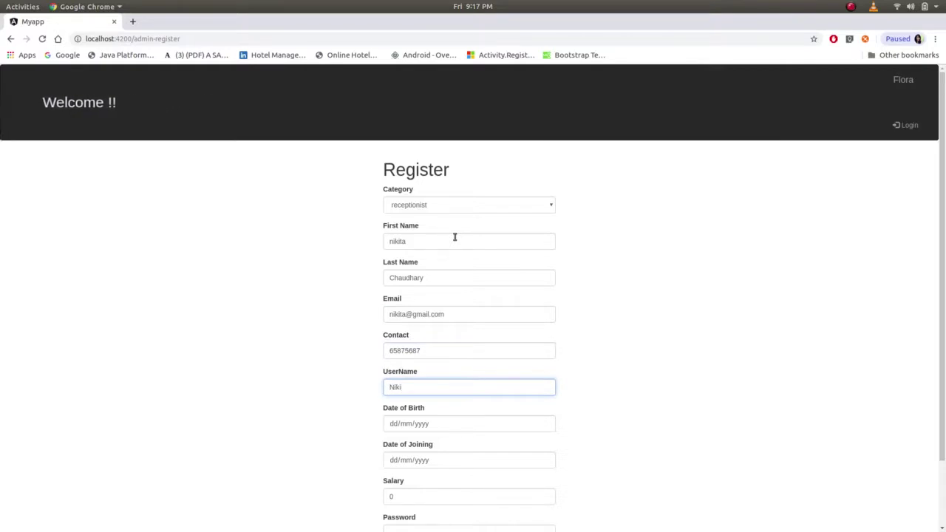
scroll(510, 292, down, 2)
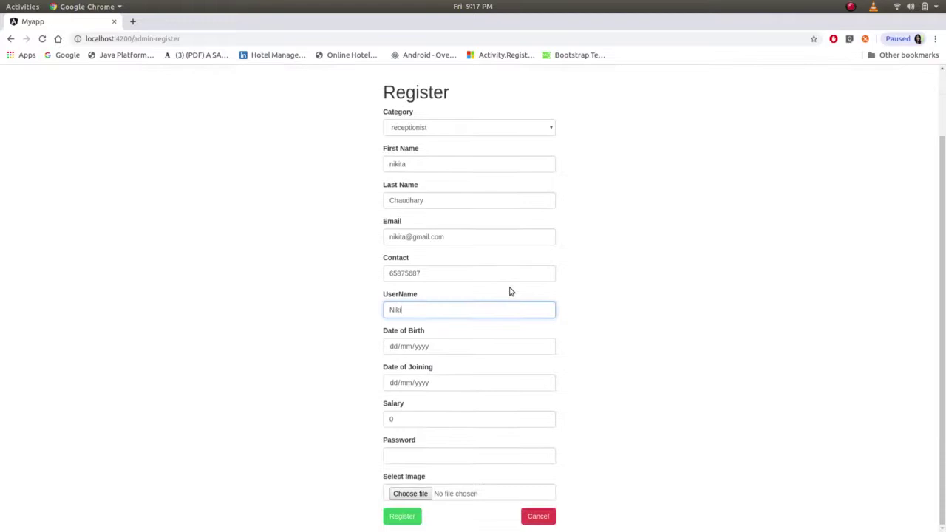
- Set birth date 02/01/2020, joining date 24/01/2020, salary 5325 and a password, then begin choosing a profile image
click(545, 347)
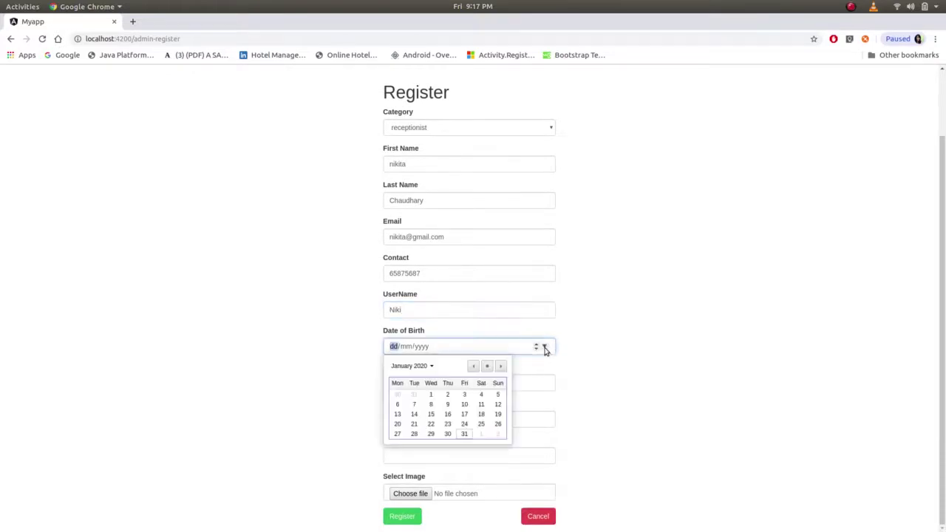
click(448, 396)
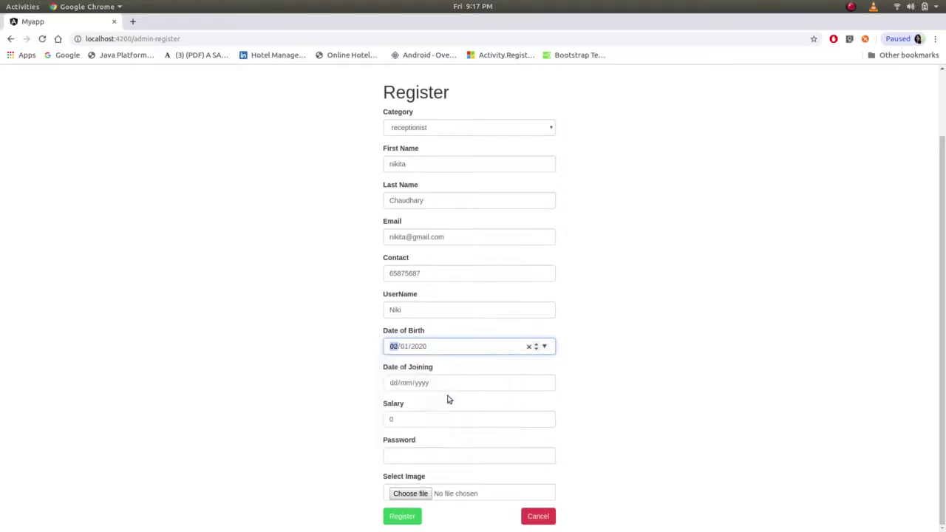
click(545, 383)
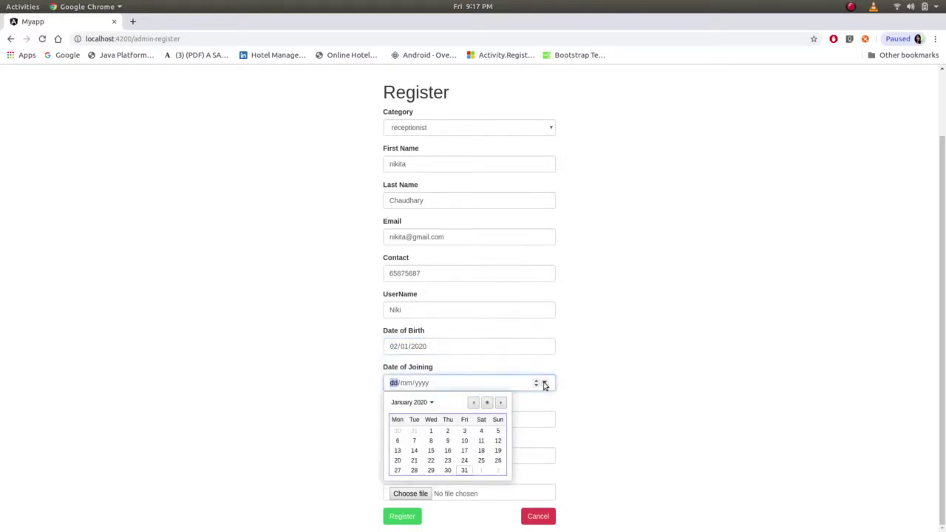
click(464, 461)
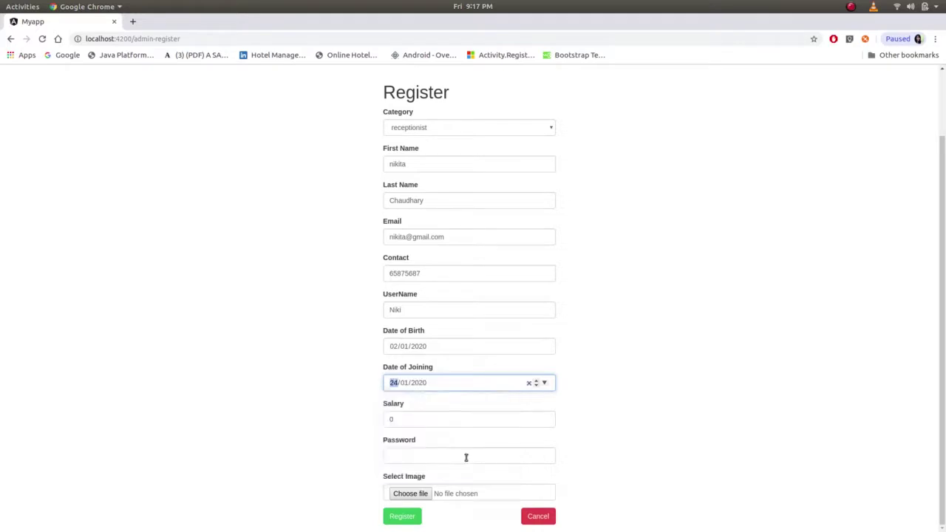
click(449, 418)
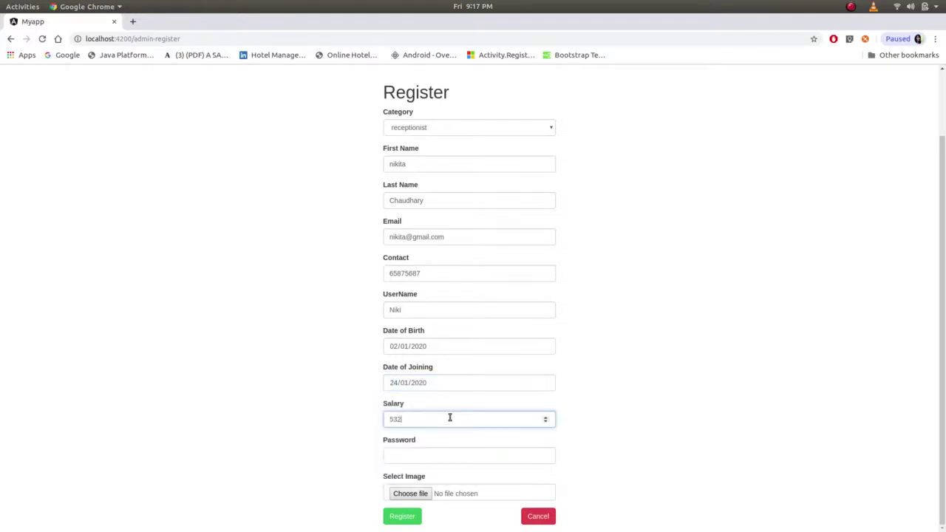
click(436, 457)
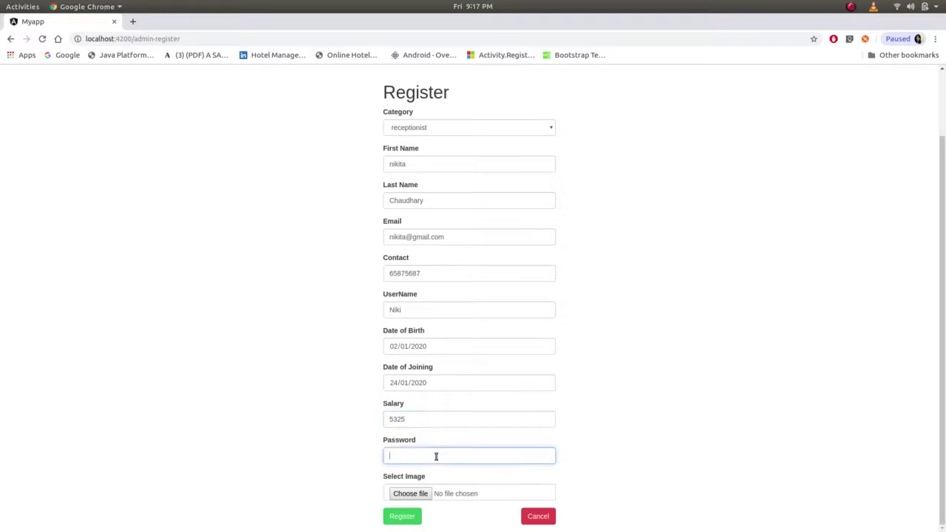
click(408, 494)
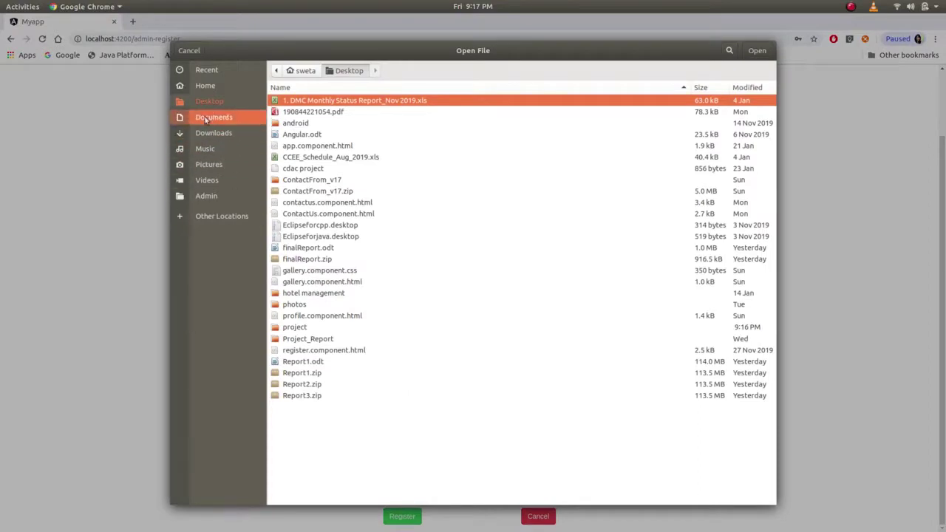
- Attach 6.jpeg from the photos folder as the profile image and submit the registration
double_click(294, 304)
click(296, 157)
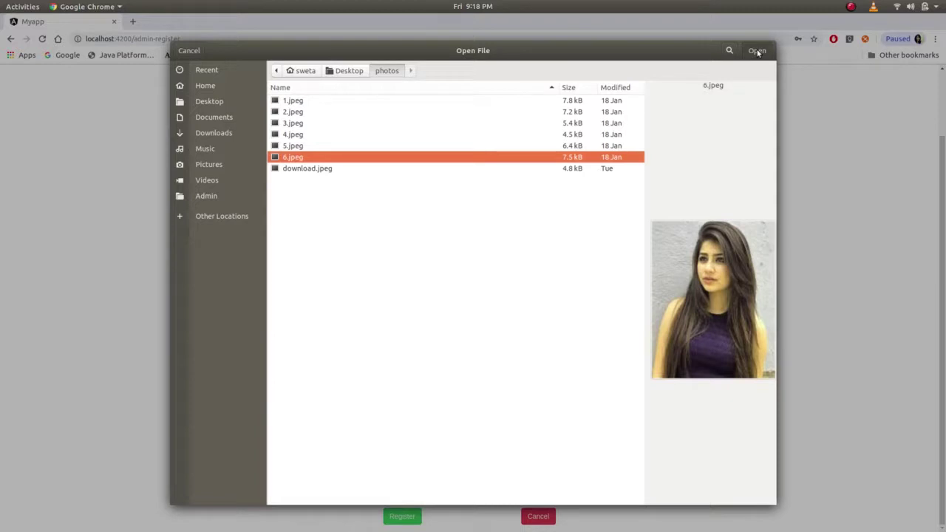
click(758, 51)
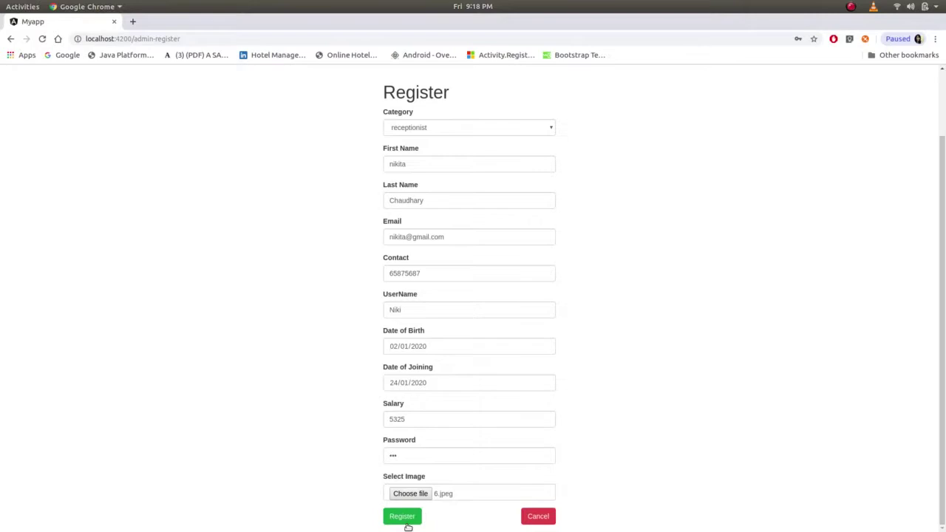
click(403, 517)
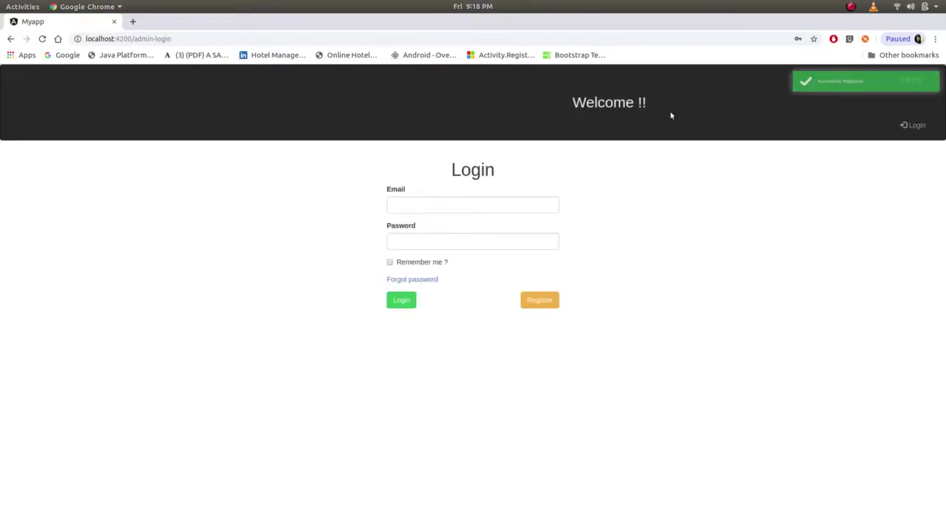
- Log in with the new receptionist's e-mail and password to reach her profile
click(433, 208)
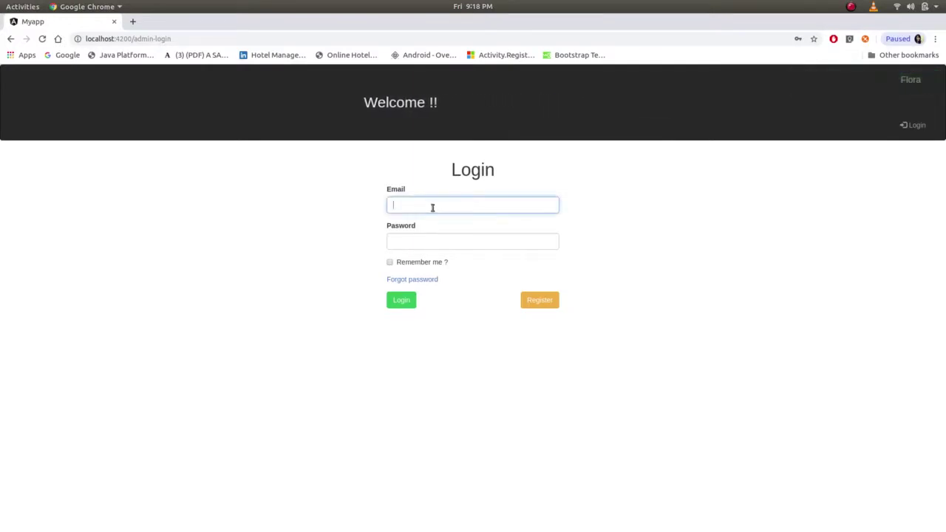
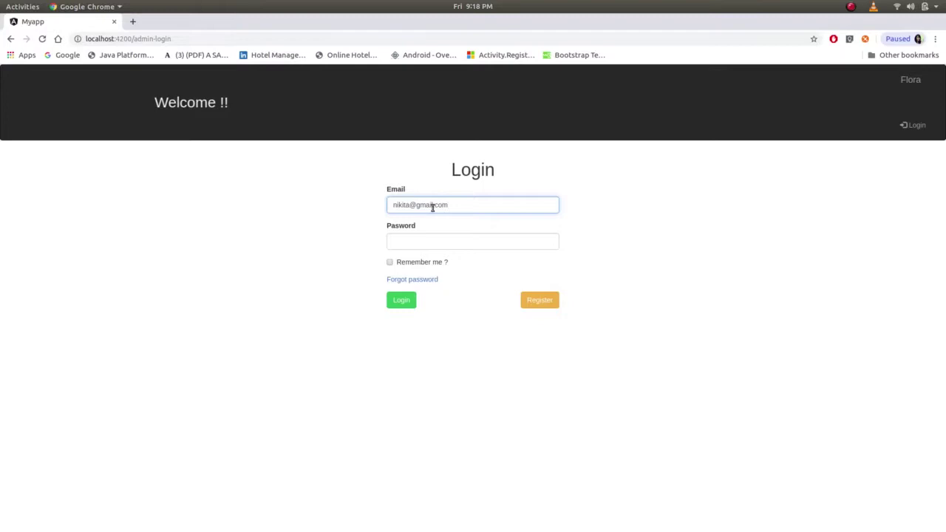
key(Tab)
text(123)
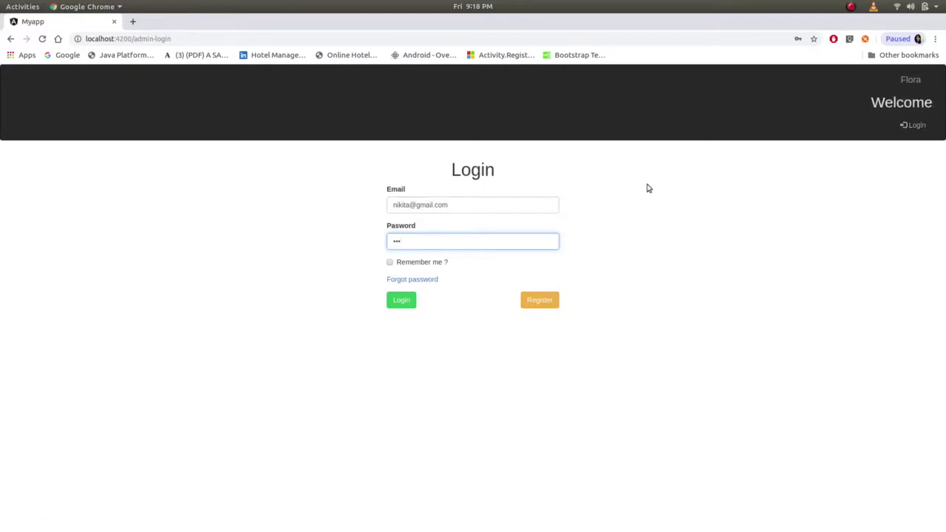
click(401, 299)
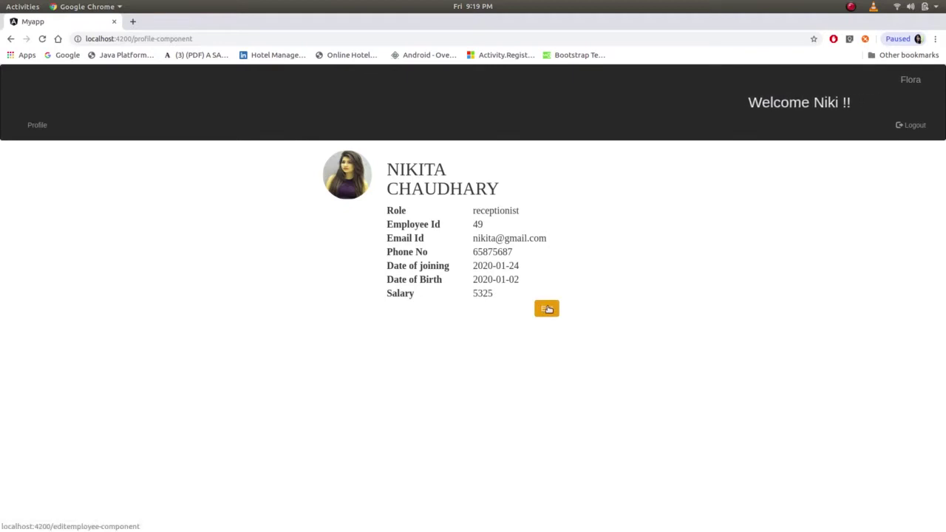
- Open the profile edit form, then log the receptionist out to the Login page
click(548, 310)
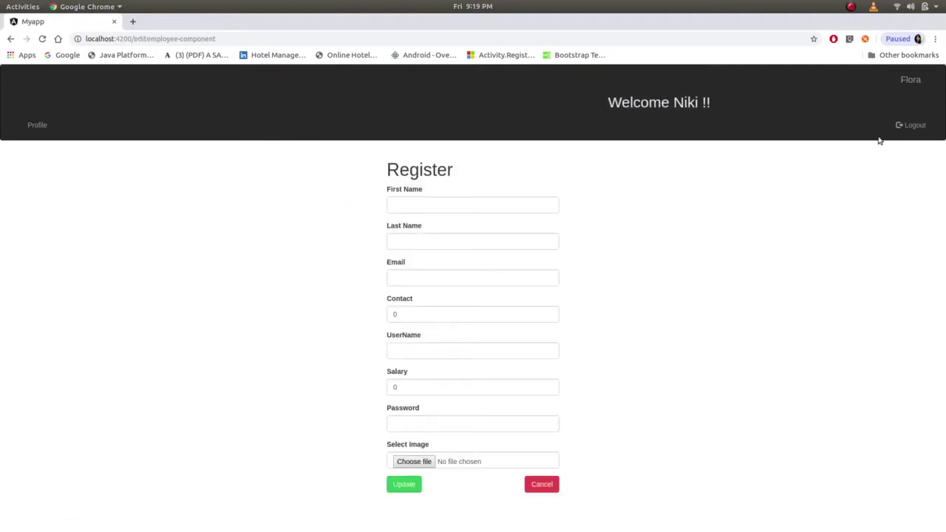
click(914, 125)
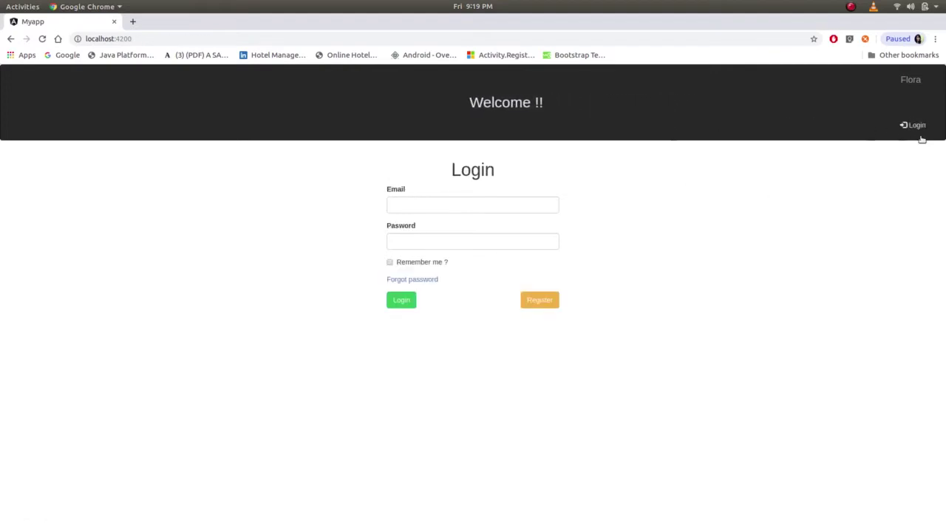